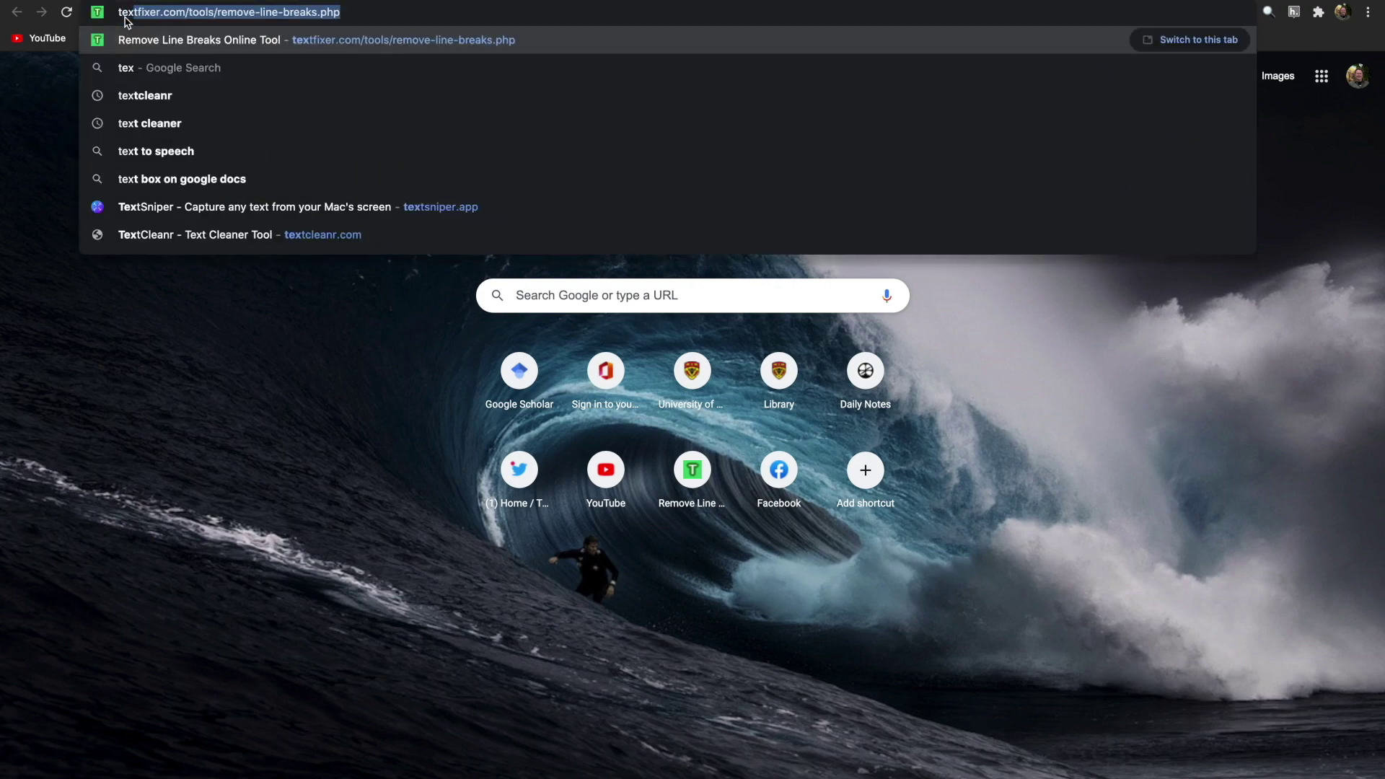
Open TextFixer from the suggested sites and remove the line breaks from the chapter text
{"action": "key", "text": "Up"}
{"action": "key", "text": "Up"}
{"action": "key", "text": "Return"}
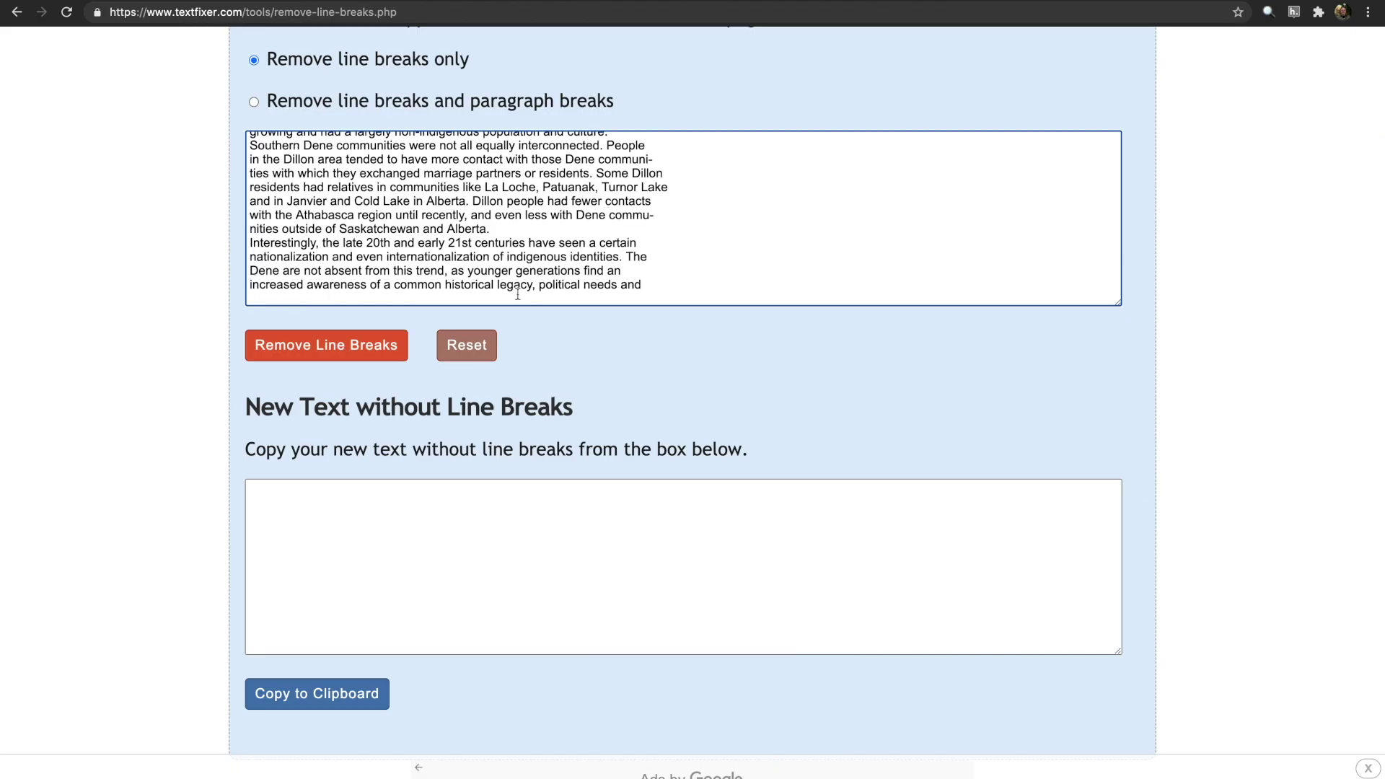
{"action": "left_click", "coordinate": [326, 344]}
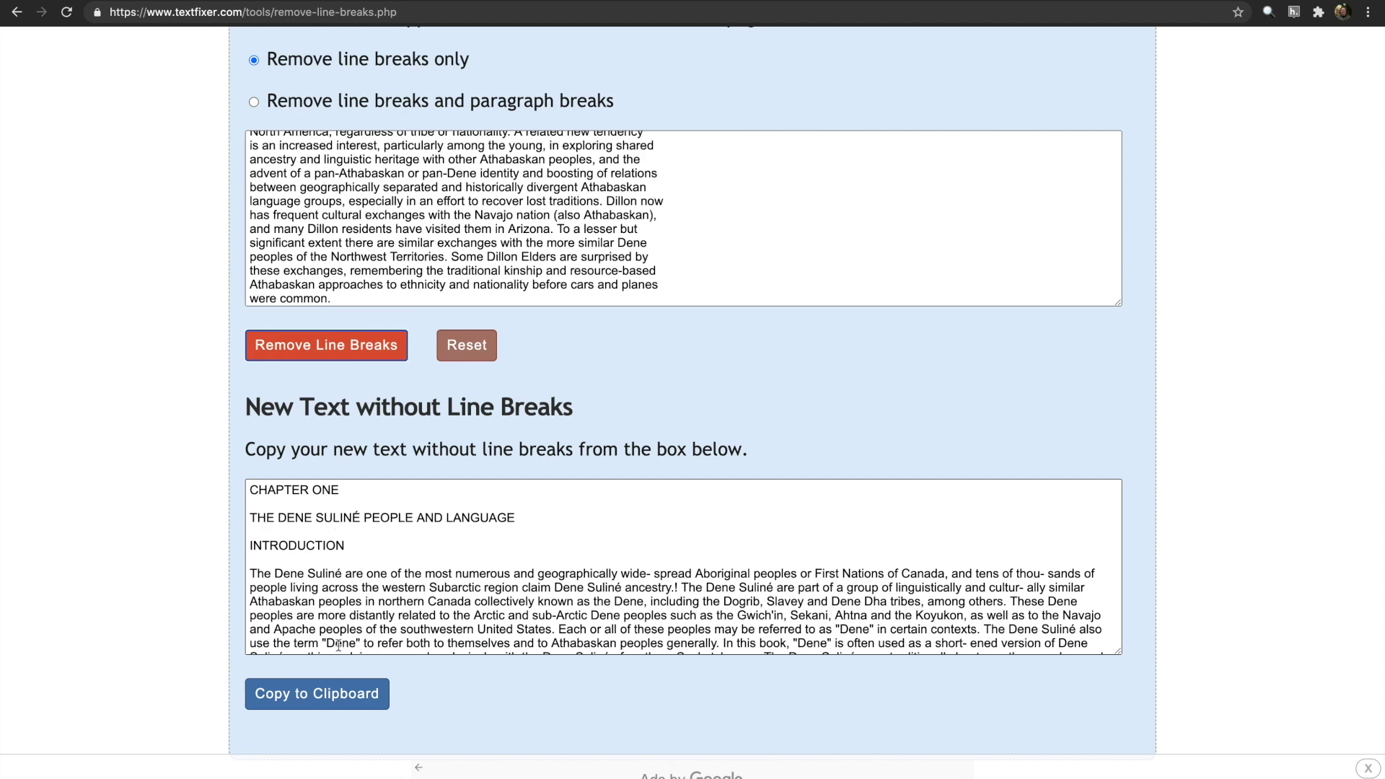
Copy the cleaned, unbroken text to the clipboard and switch applications
{"action": "left_click", "coordinate": [323, 698]}
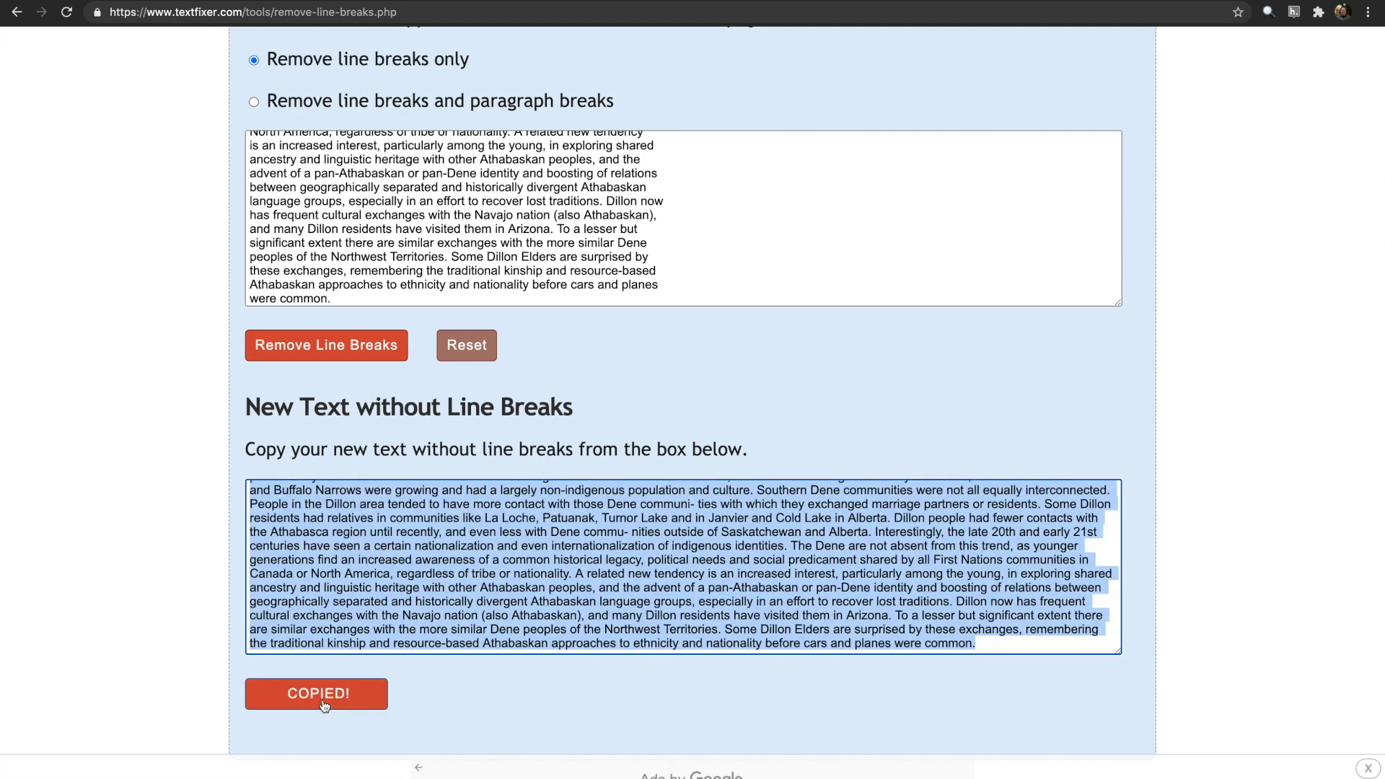
{"action": "key", "text": "super+Tab"}
{"action": "key", "text": "Tab"}
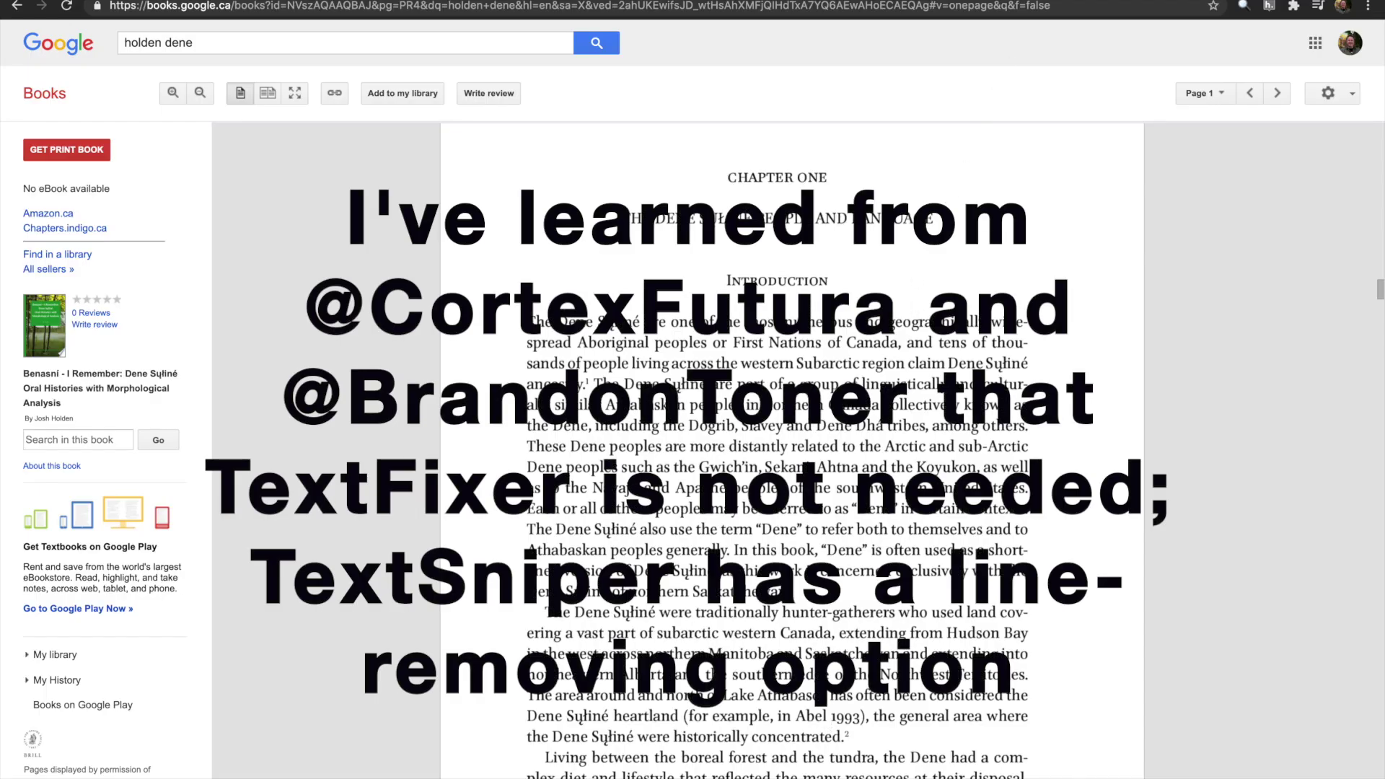
Turn off TextSniper's Keep Line Breaks, capture the chapter's opening page text, and paste it into Word
{"action": "left_click", "coordinate": [1167, 2]}
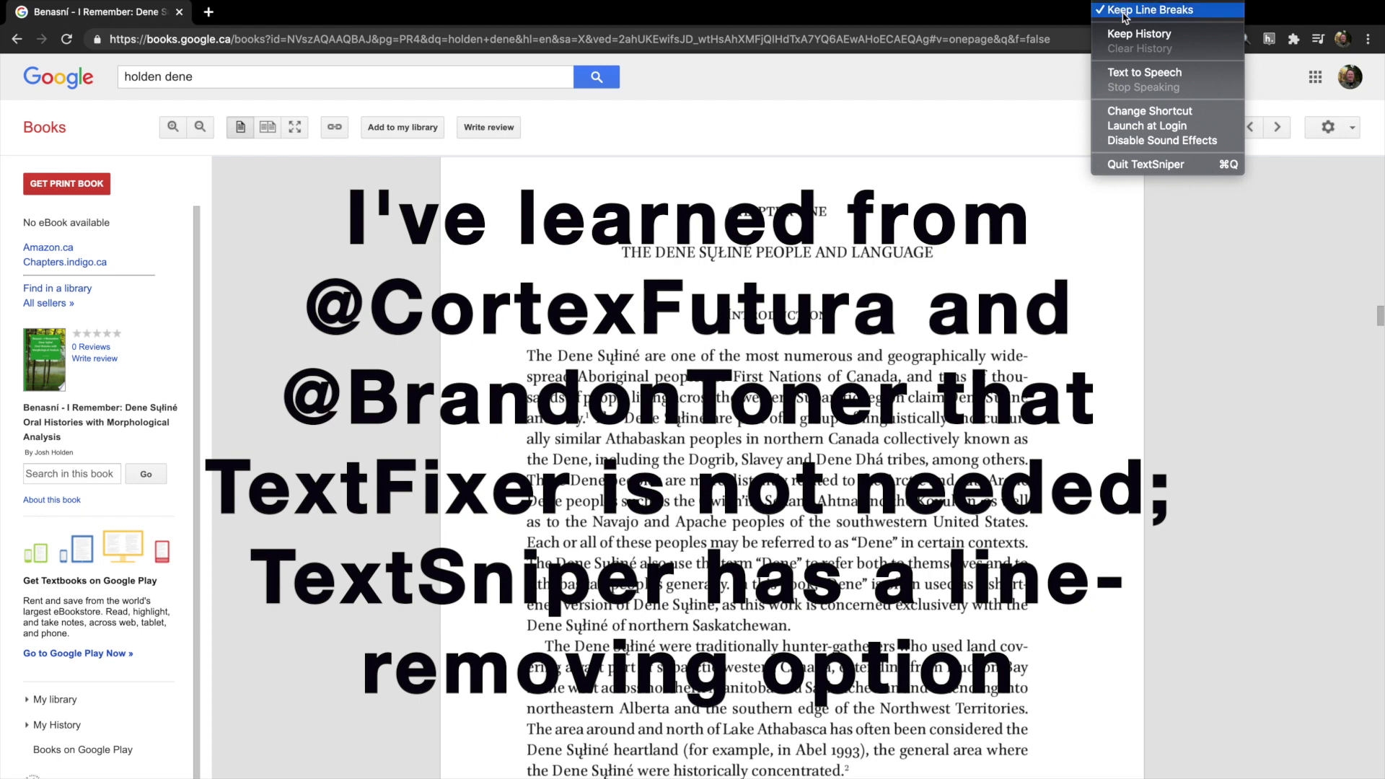
{"action": "left_click", "coordinate": [1148, 9]}
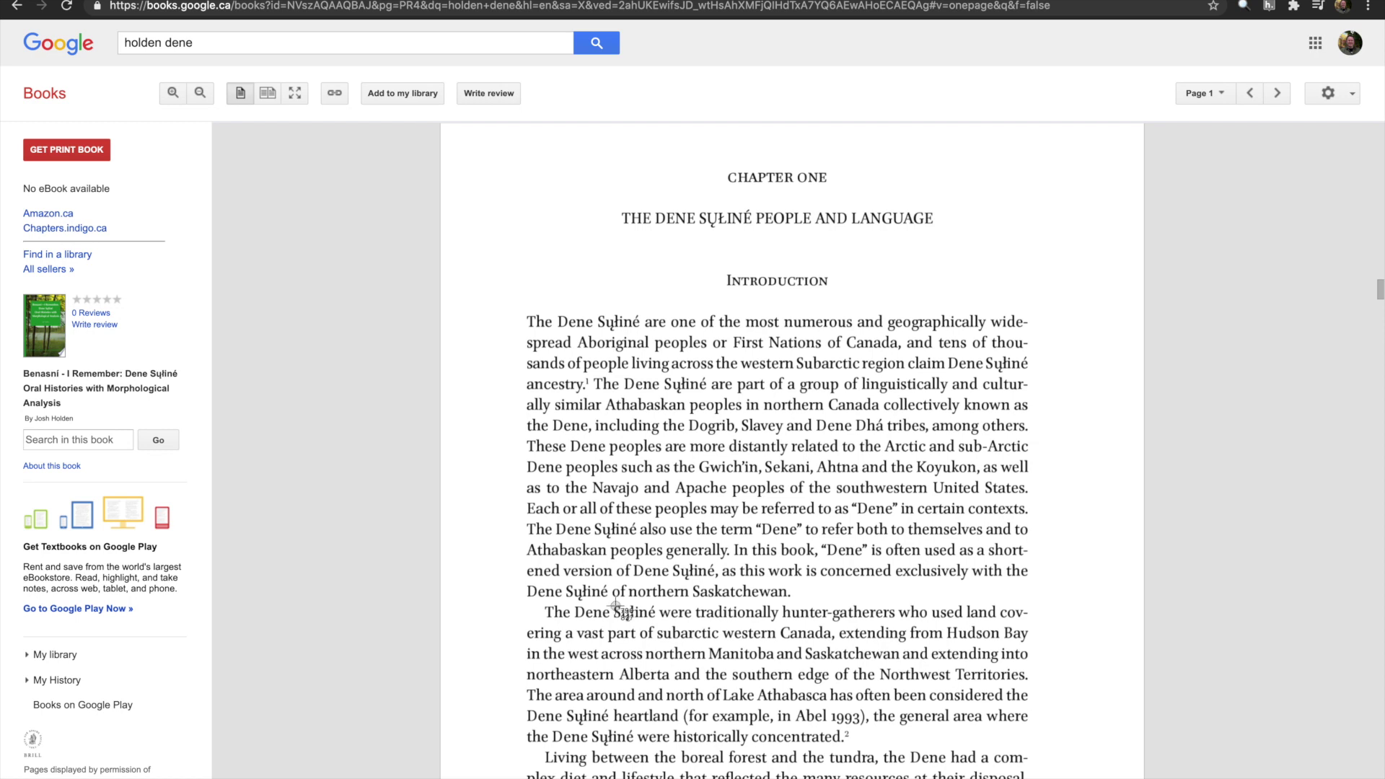
{"action": "mouse_move", "coordinate": [518, 775]}
{"action": "left_mouse_down"}
{"action": "mouse_move", "coordinate": [621, 526]}
{"action": "mouse_move", "coordinate": [1049, 161]}
{"action": "left_mouse_up"}
{"action": "key", "text": "super+Tab"}
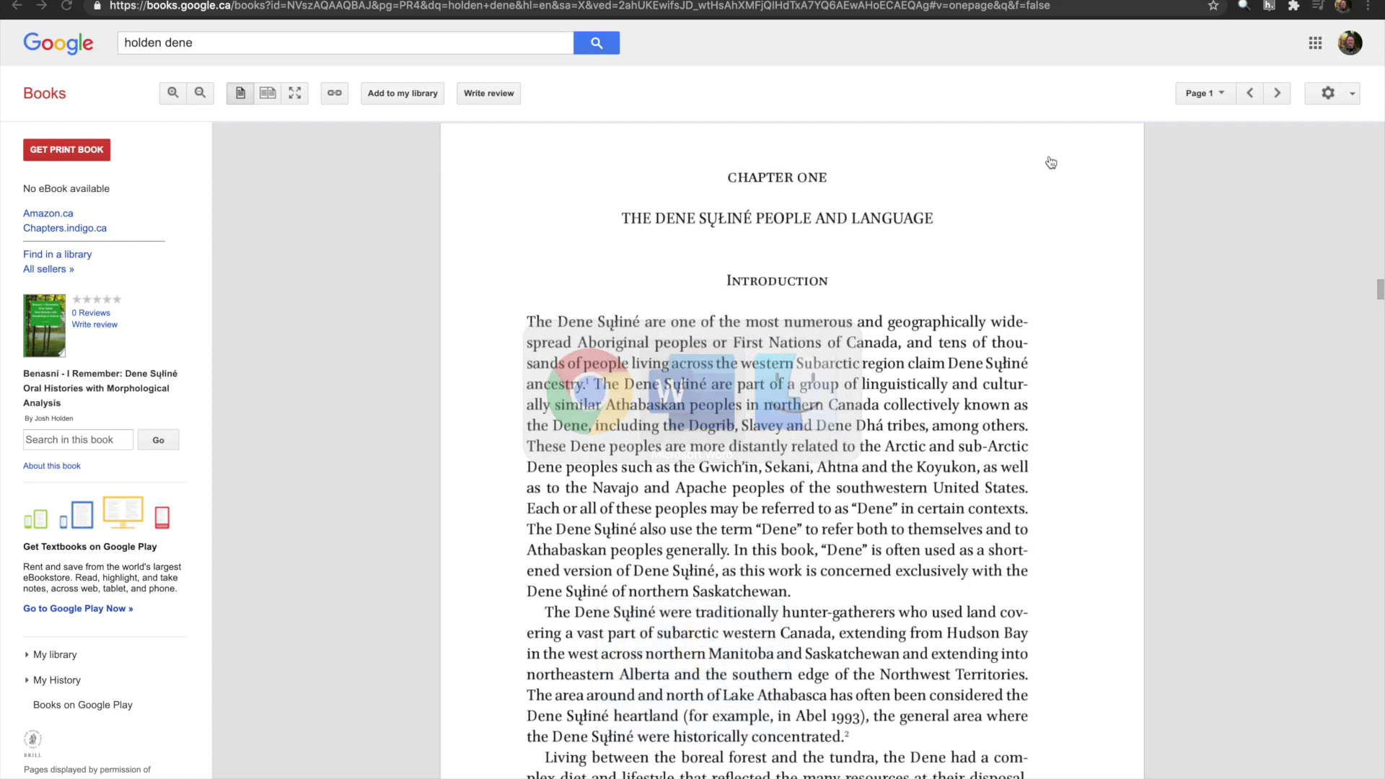
{"action": "key", "text": "super+v"}
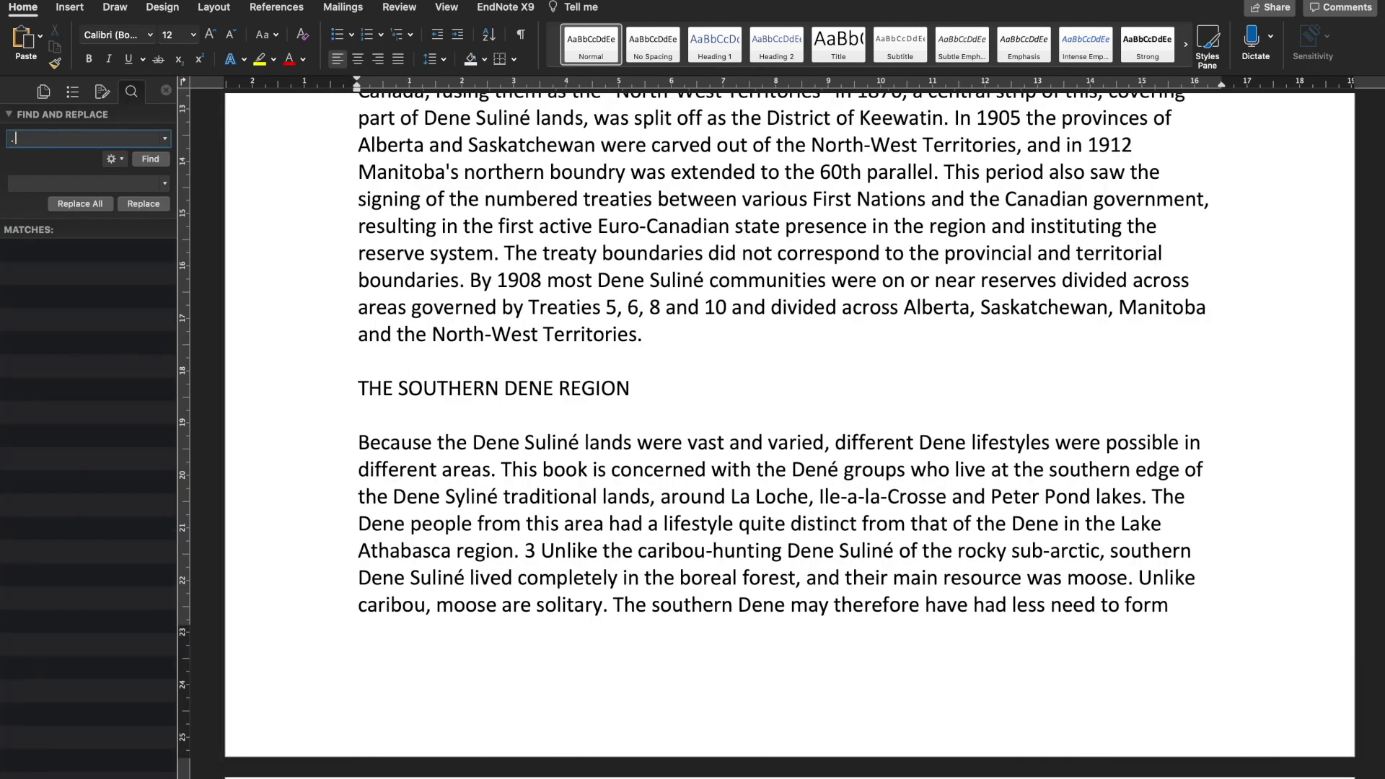
Replace every "." with ".^p" so each sentence ends a paragraph (87 replacements)
{"action": "key", "text": "Return"}
{"action": "left_click", "coordinate": [47, 184]}
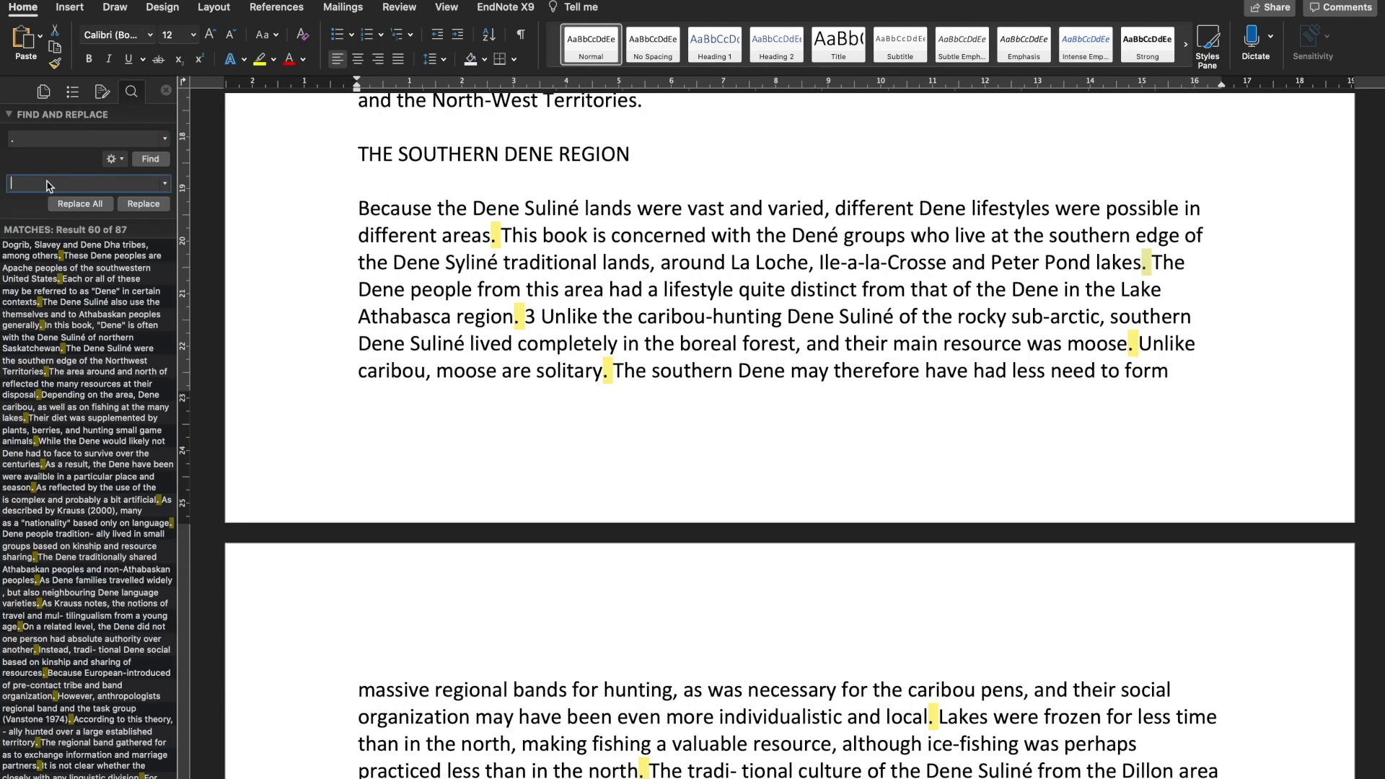
{"action": "type", "text": ".^p"}
{"action": "left_click", "coordinate": [80, 203]}
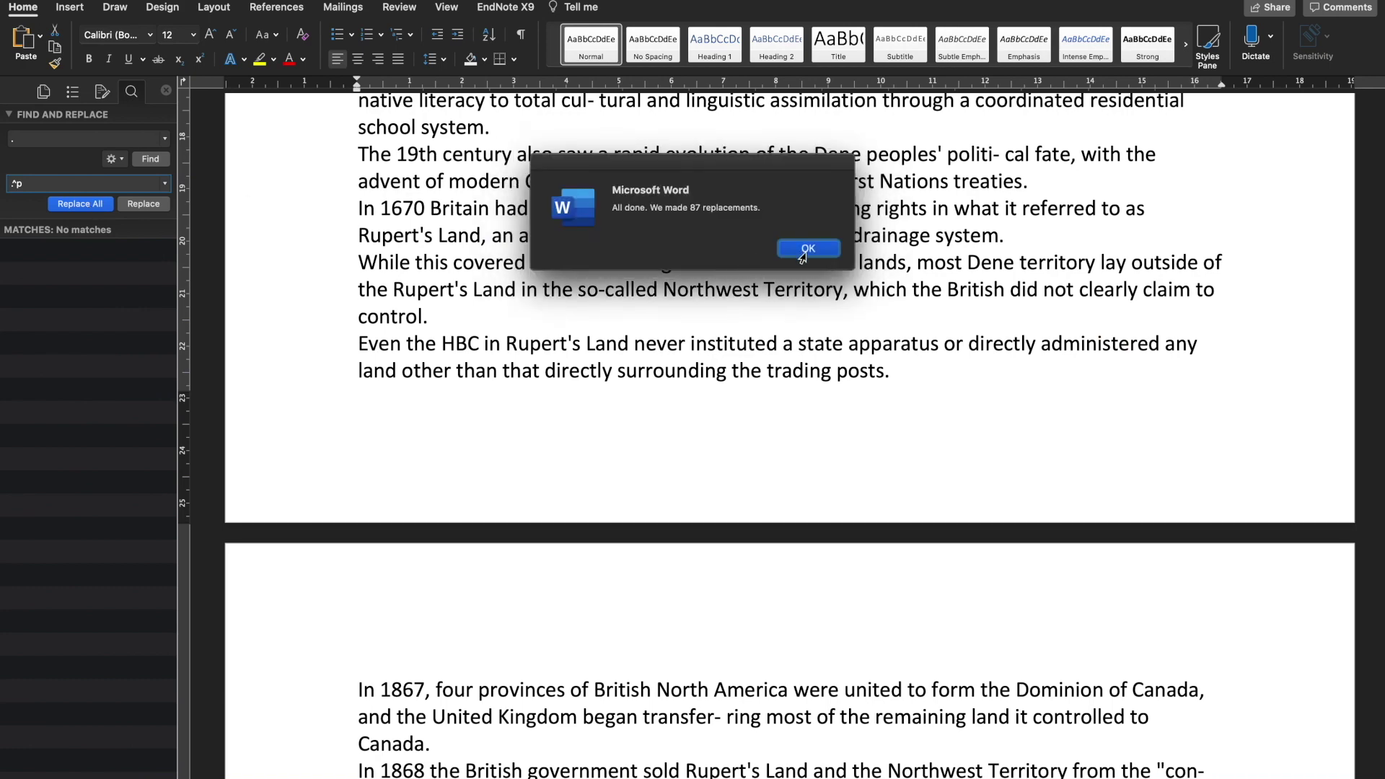
{"action": "left_click", "coordinate": [801, 249]}
{"action": "scroll", "coordinate": [783, 301], "scroll_direction": "down", "scroll_amount": 5}
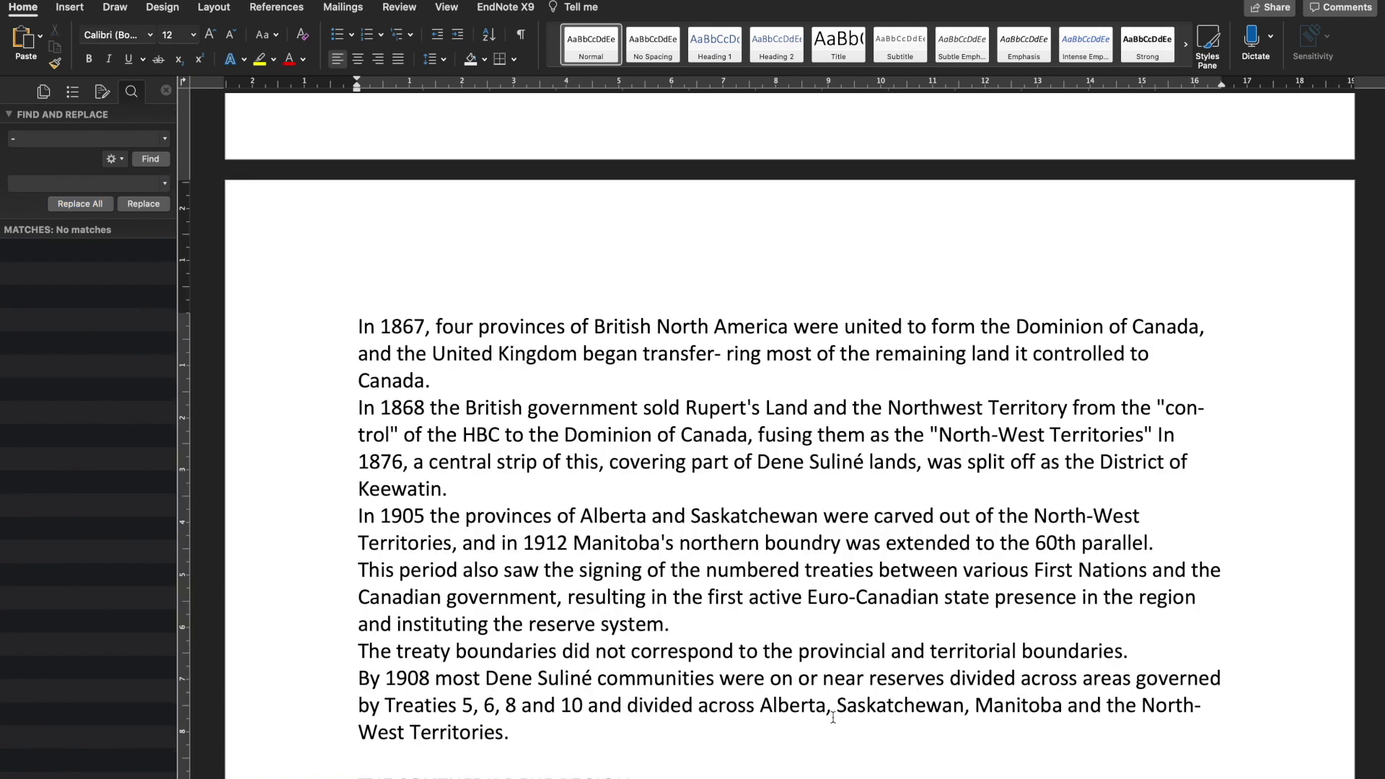
Replace every stray "- " with nothing, rejoining split words (31 replacements)
{"action": "left_click_drag", "start_coordinate": [714, 354], "coordinate": [727, 354]}
{"action": "left_click", "coordinate": [21, 137]}
{"action": "left_click", "coordinate": [79, 204]}
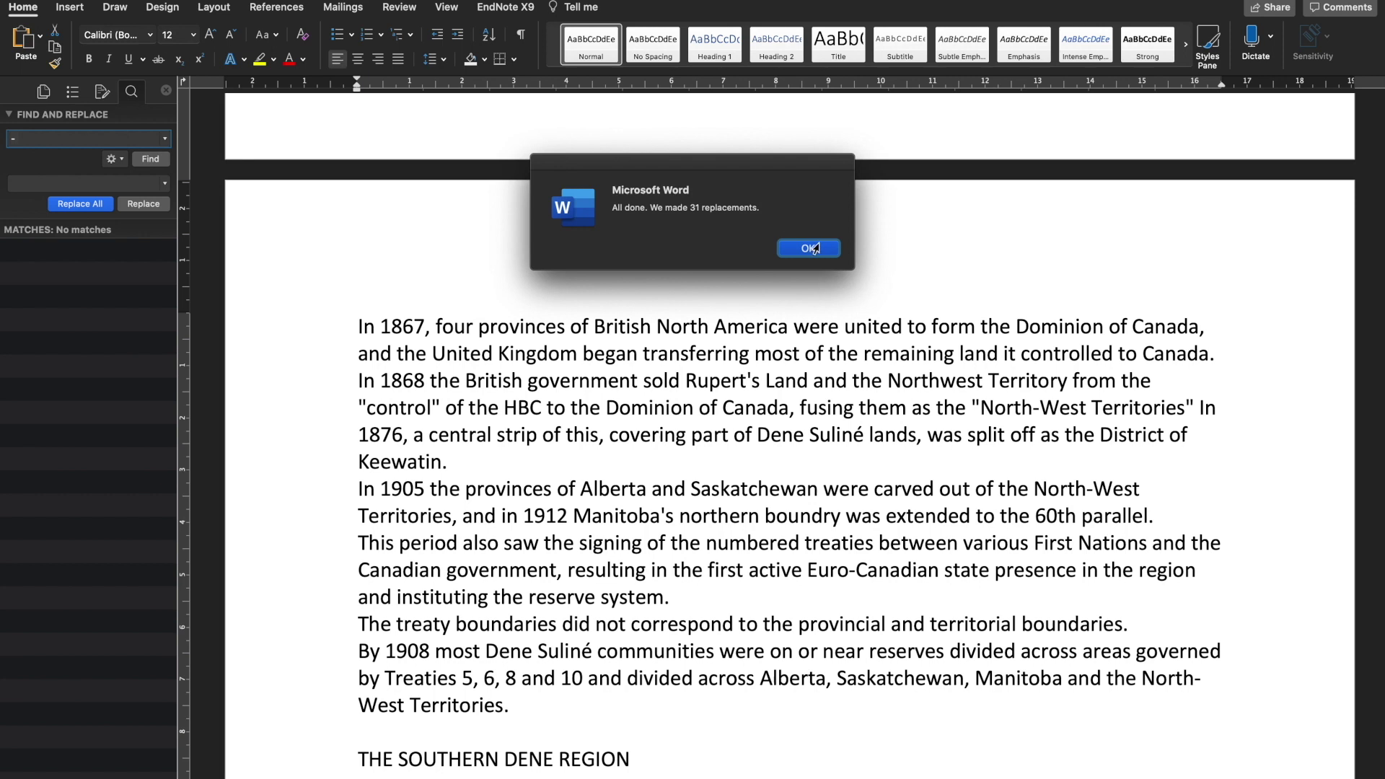
{"action": "left_click", "coordinate": [810, 248]}
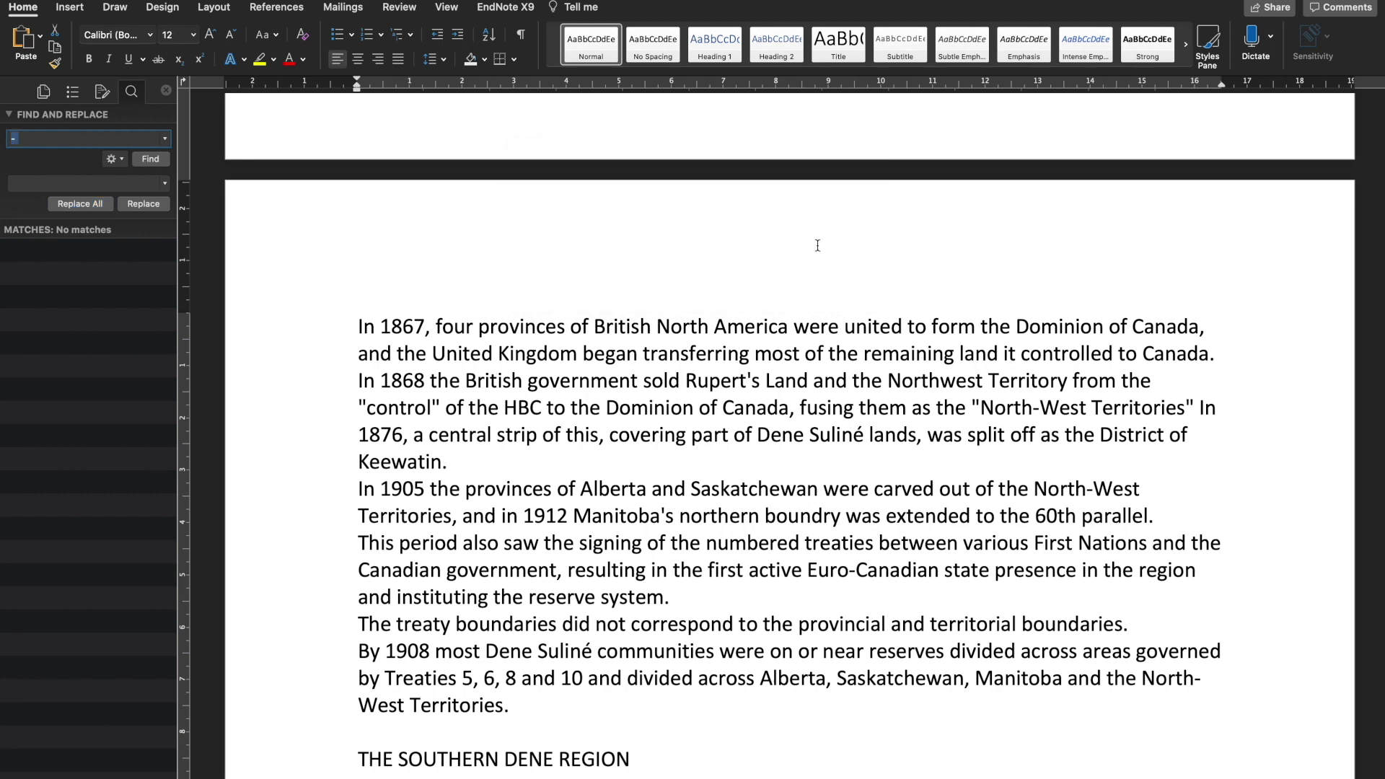
Bold the headings THE SOUTHERN DENE REGION and INTRODUCTION
{"action": "left_click", "coordinate": [317, 761]}
{"action": "key", "text": "super+b"}
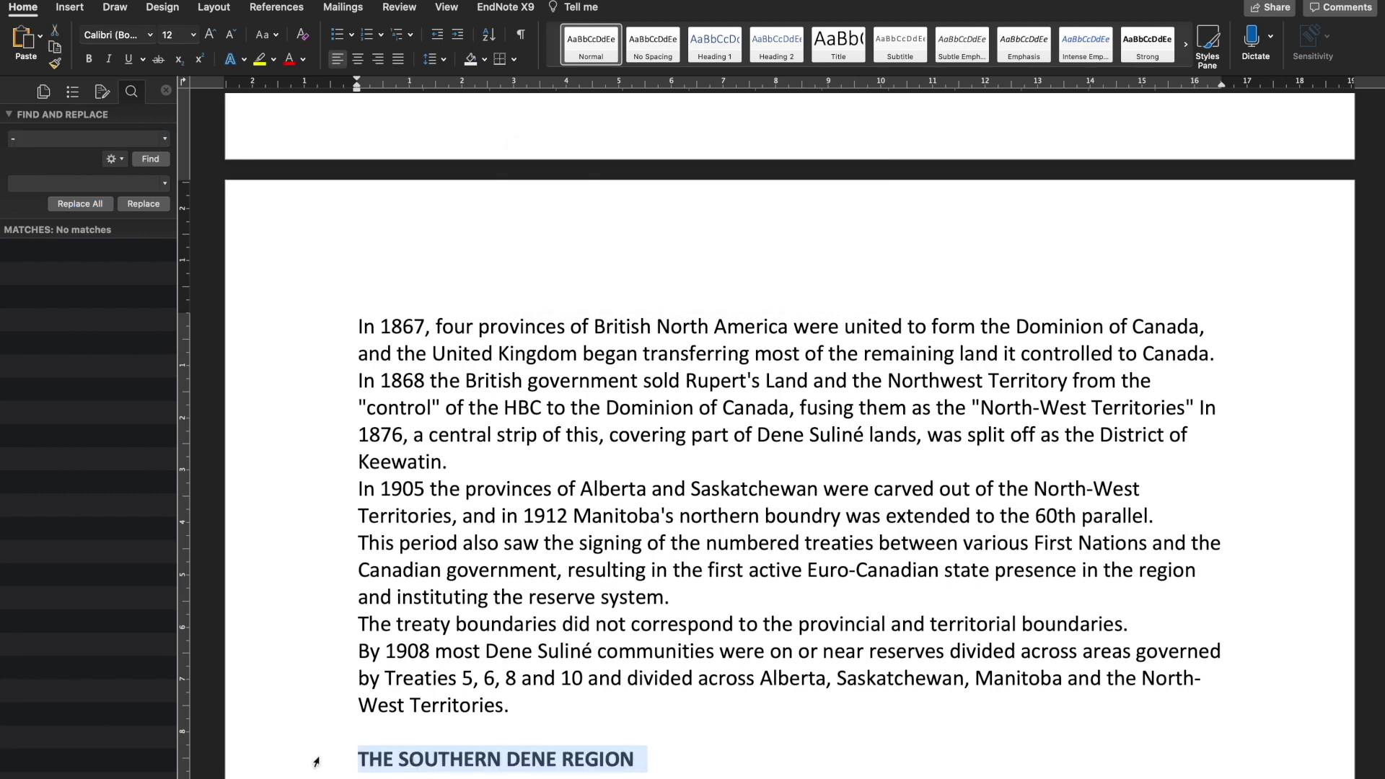
{"action": "scroll", "coordinate": [537, 549], "scroll_direction": "up", "scroll_amount": 5}
{"action": "scroll", "coordinate": [537, 548], "scroll_direction": "up", "scroll_amount": 5}
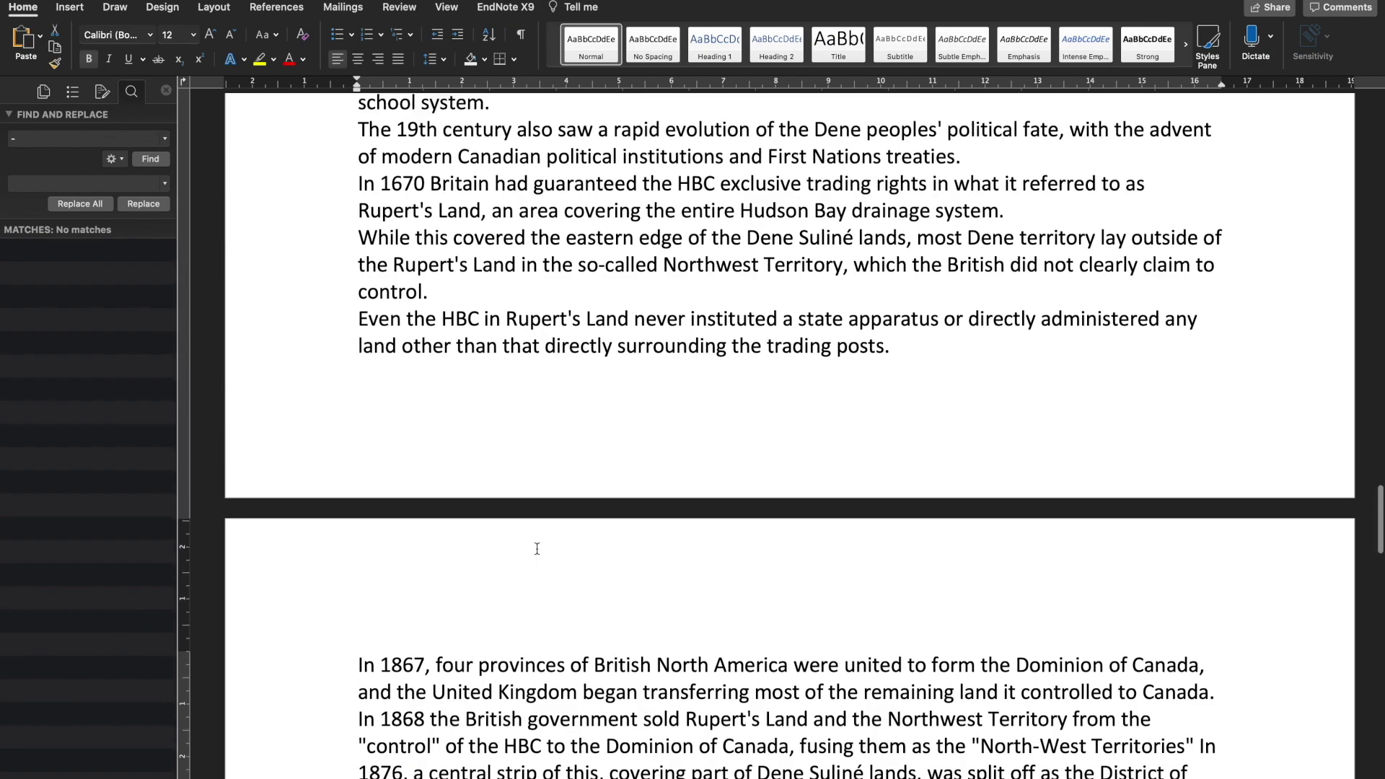
{"action": "scroll", "coordinate": [537, 549], "scroll_direction": "up", "scroll_amount": 5}
{"action": "scroll", "coordinate": [538, 549], "scroll_direction": "up", "scroll_amount": 5}
{"action": "scroll", "coordinate": [537, 549], "scroll_direction": "up", "scroll_amount": 5}
{"action": "scroll", "coordinate": [537, 549], "scroll_direction": "up", "scroll_amount": 5}
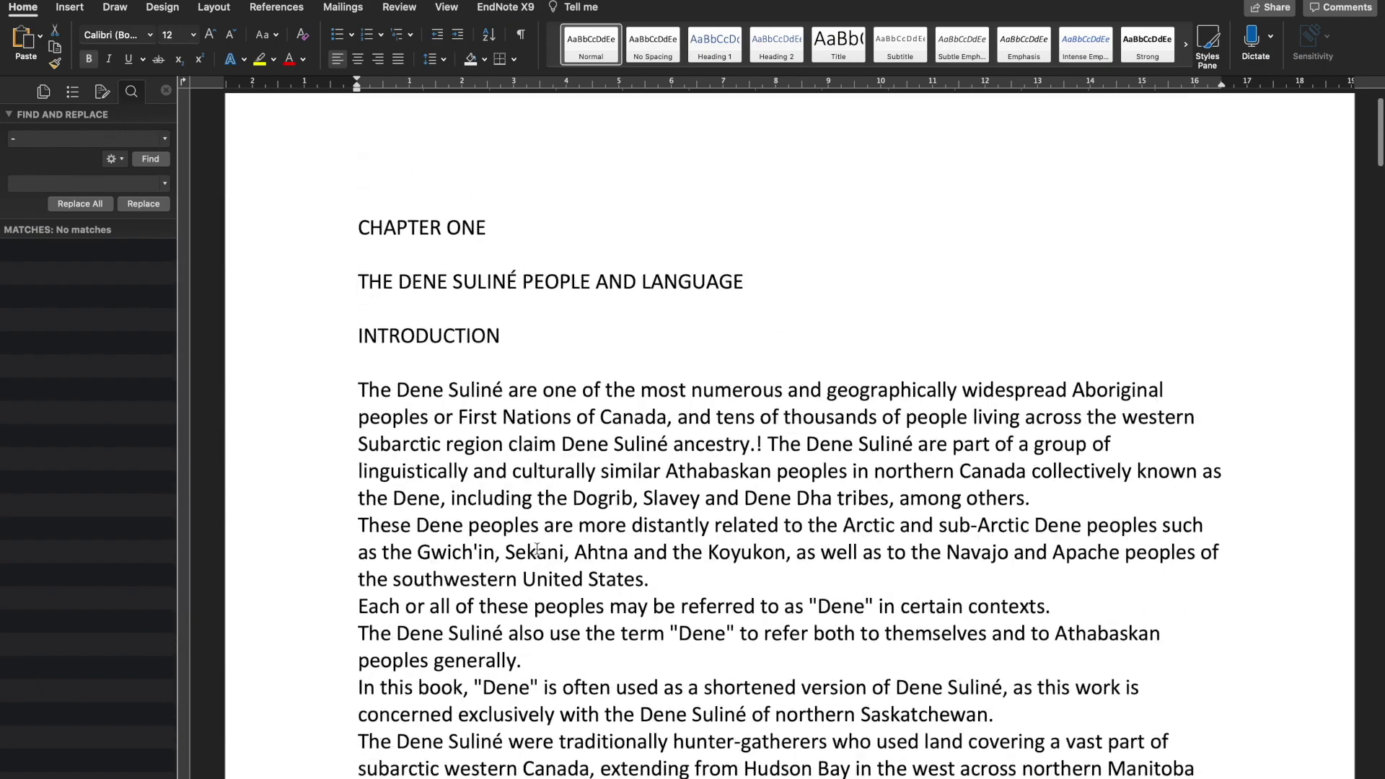
{"action": "scroll", "coordinate": [537, 549], "scroll_direction": "up", "scroll_amount": 3}
{"action": "left_click", "coordinate": [322, 373]}
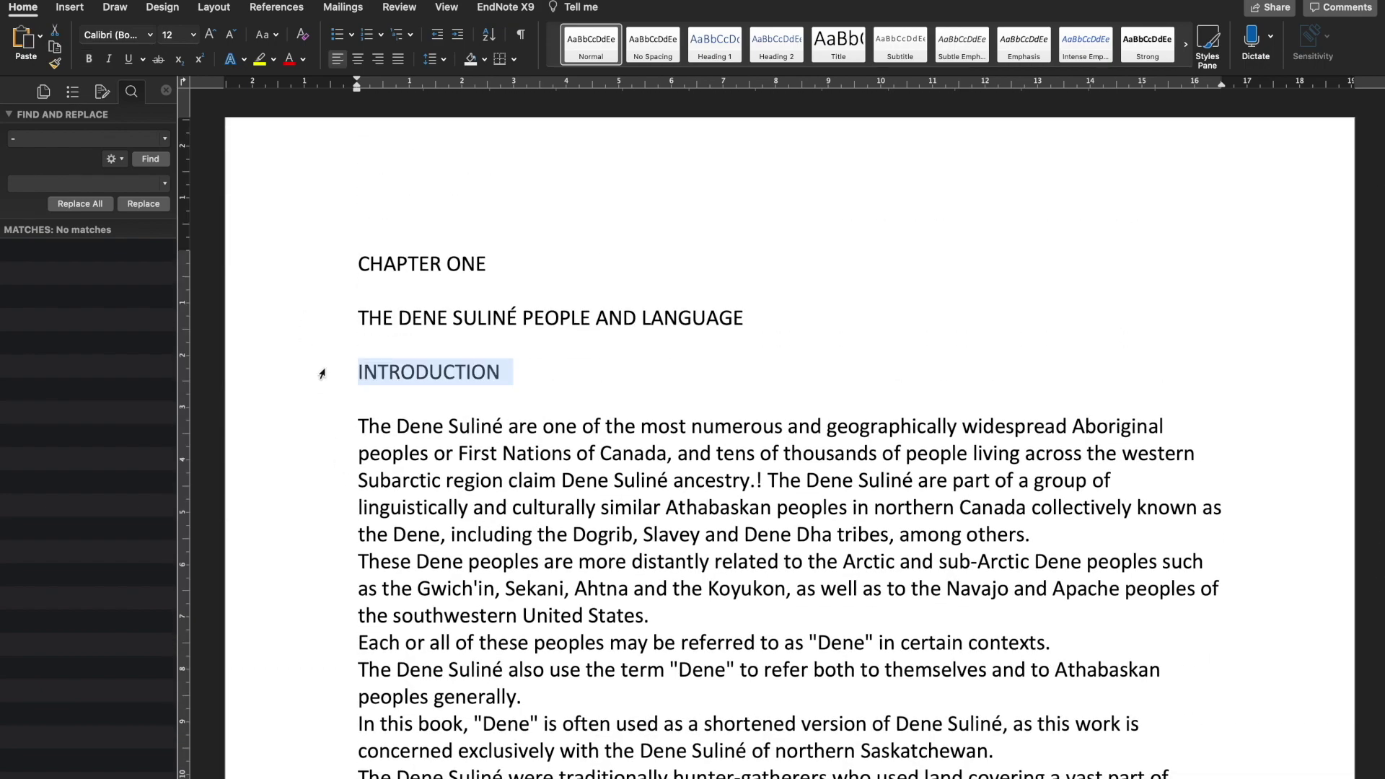
{"action": "key", "text": "super+b"}
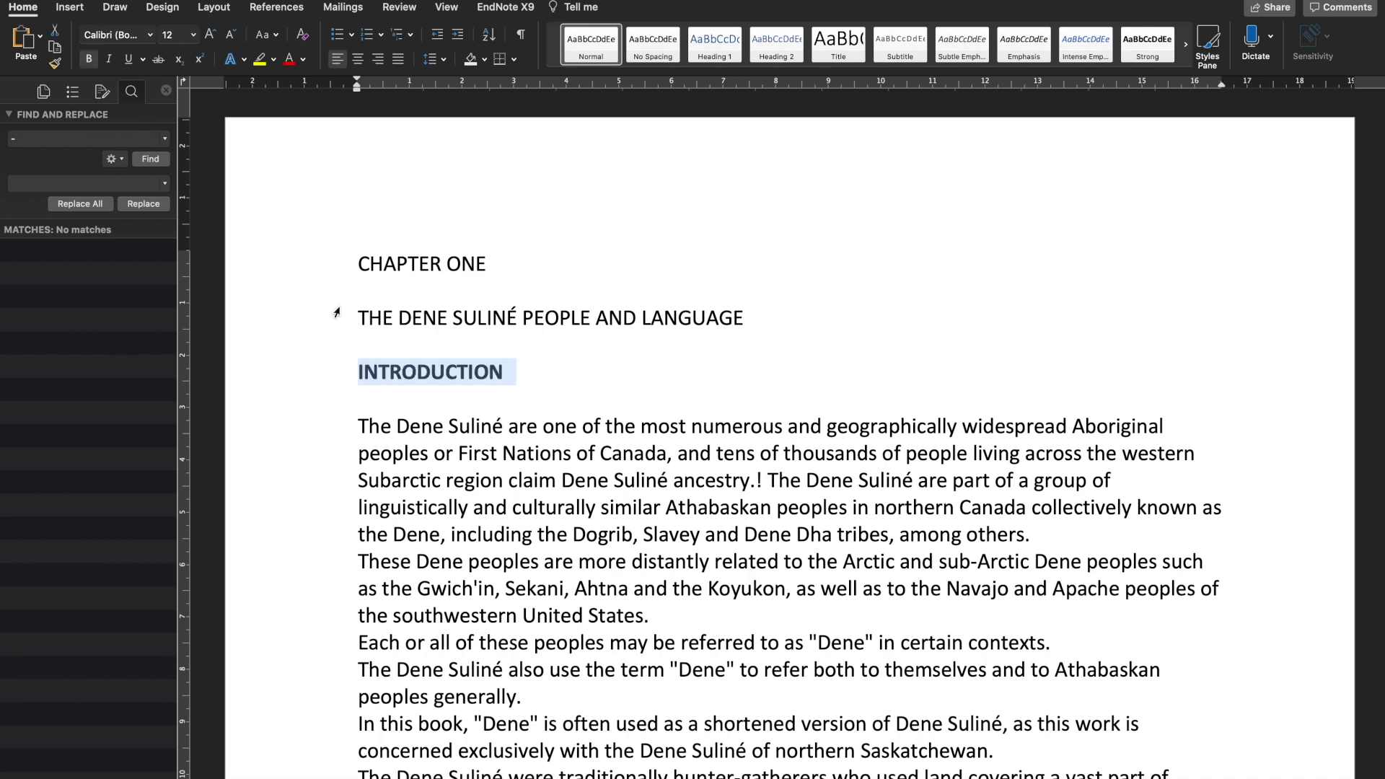
Italicize the two chapter title lines, merge them into one line, and select all text
{"action": "left_click_drag", "start_coordinate": [334, 314], "coordinate": [334, 268]}
{"action": "key", "text": "super+i"}
{"action": "key", "text": "Down"}
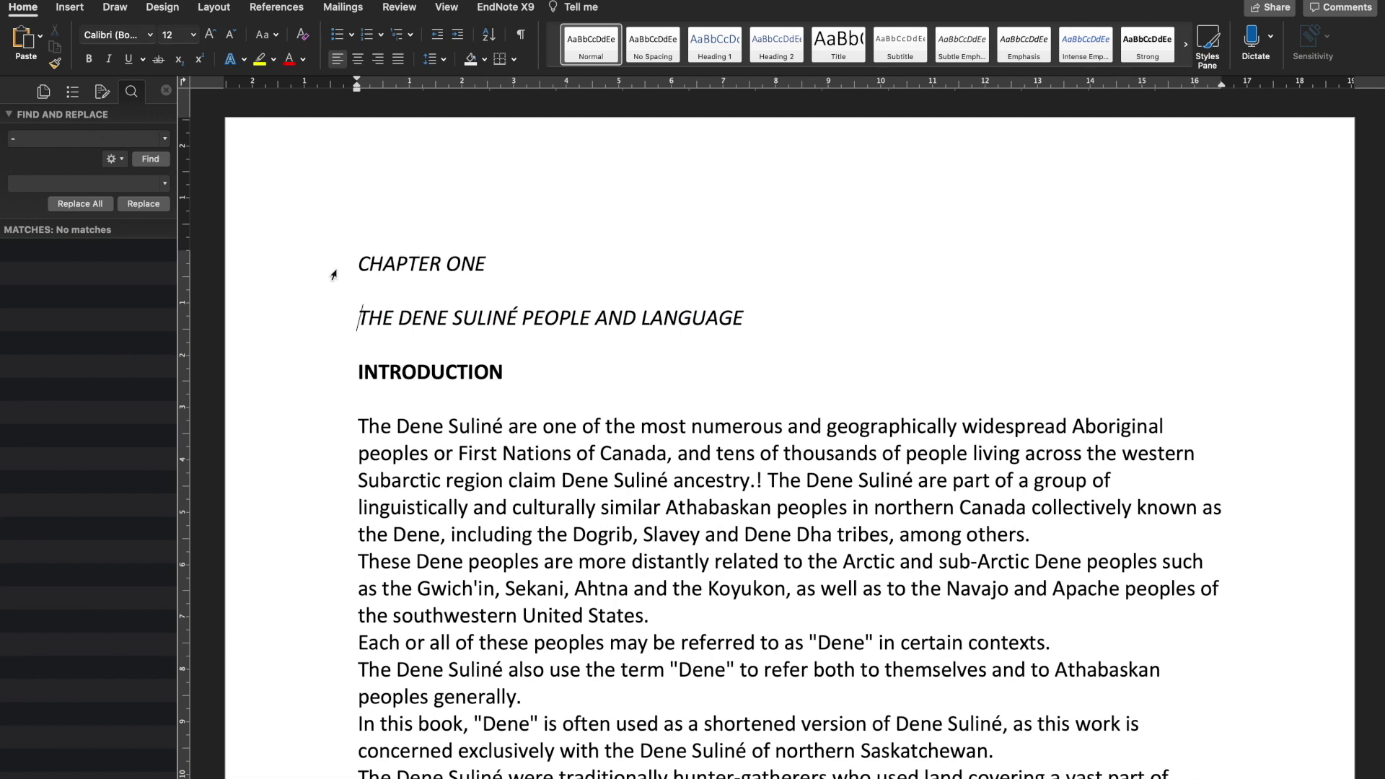
{"action": "key", "text": "BackSpace"}
{"action": "key", "text": "BackSpace"}
{"action": "type", "text": ":"}
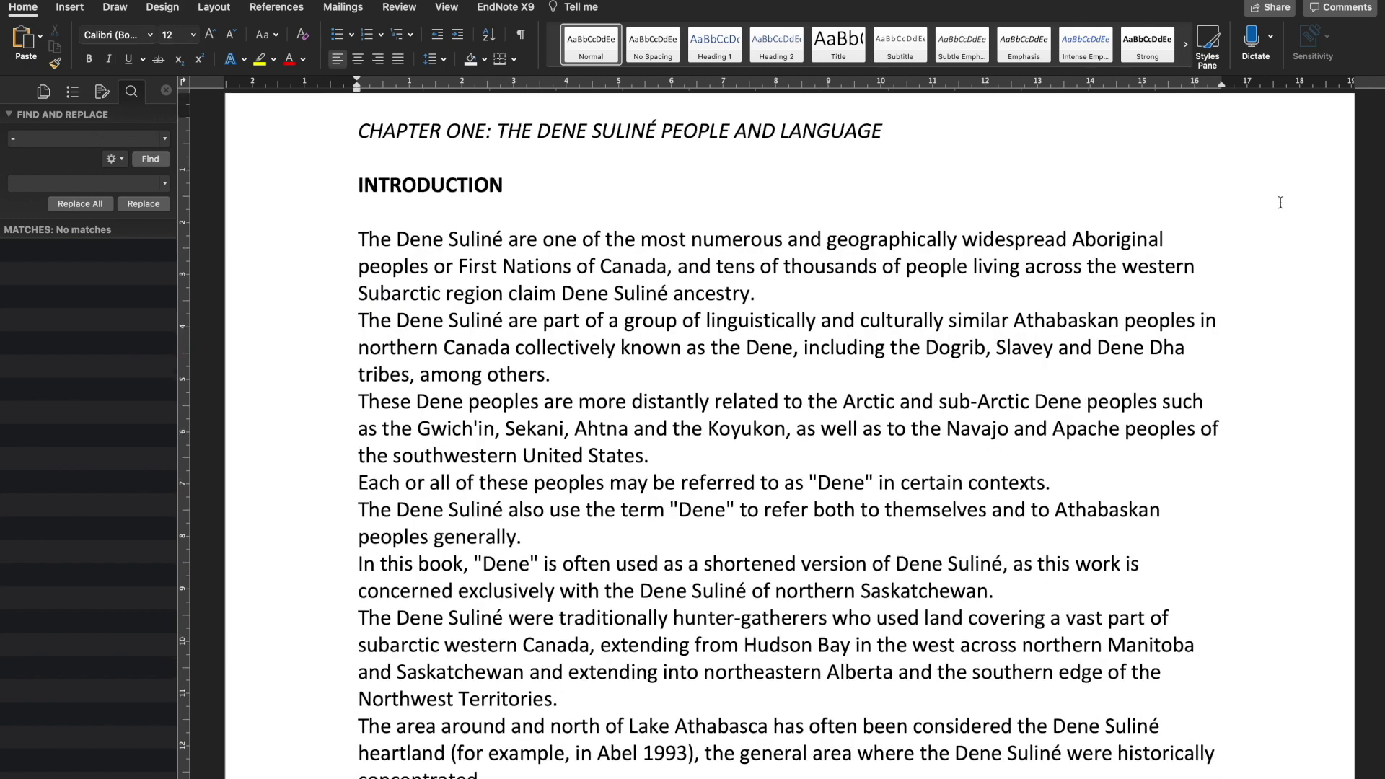
{"action": "key", "text": "super+a"}
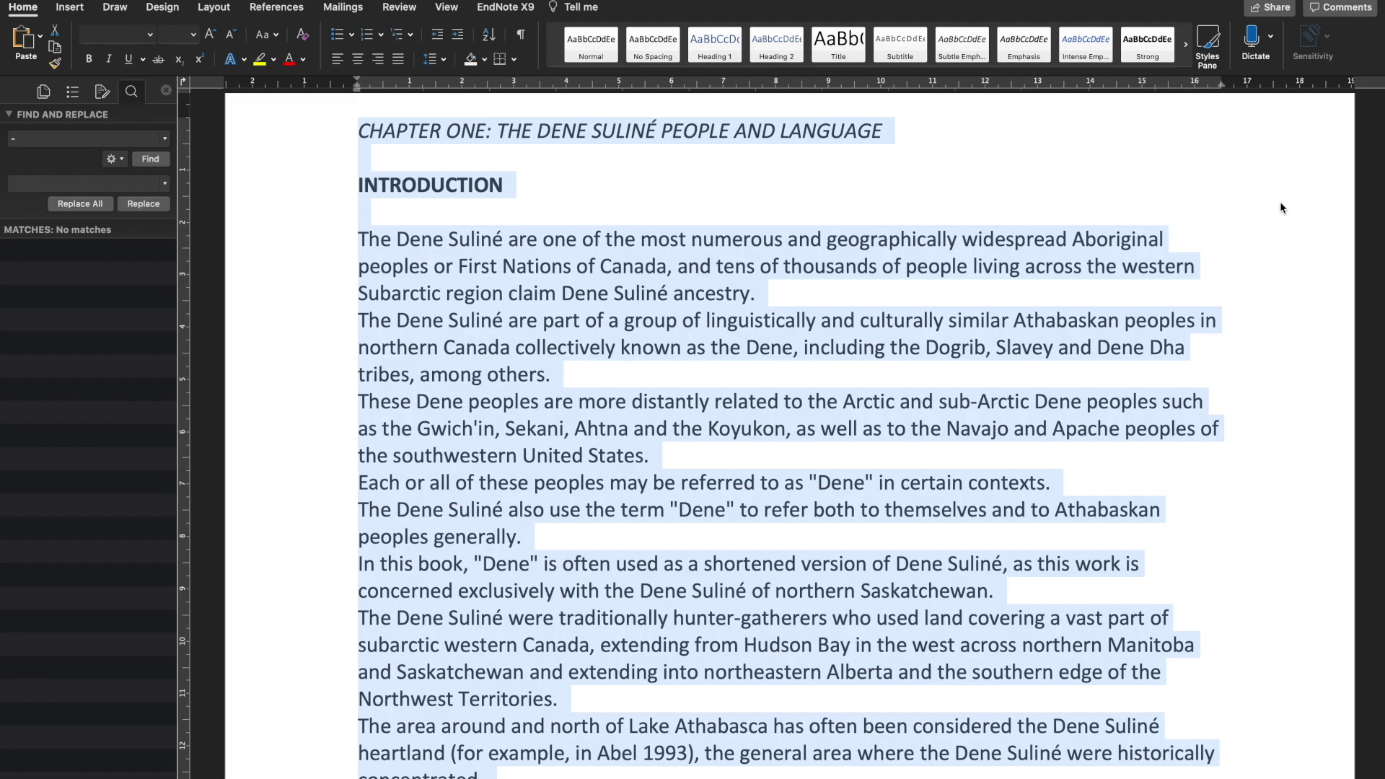
Paste the chapter into the blank Google Docs document
{"action": "key", "text": "super+Tab"}
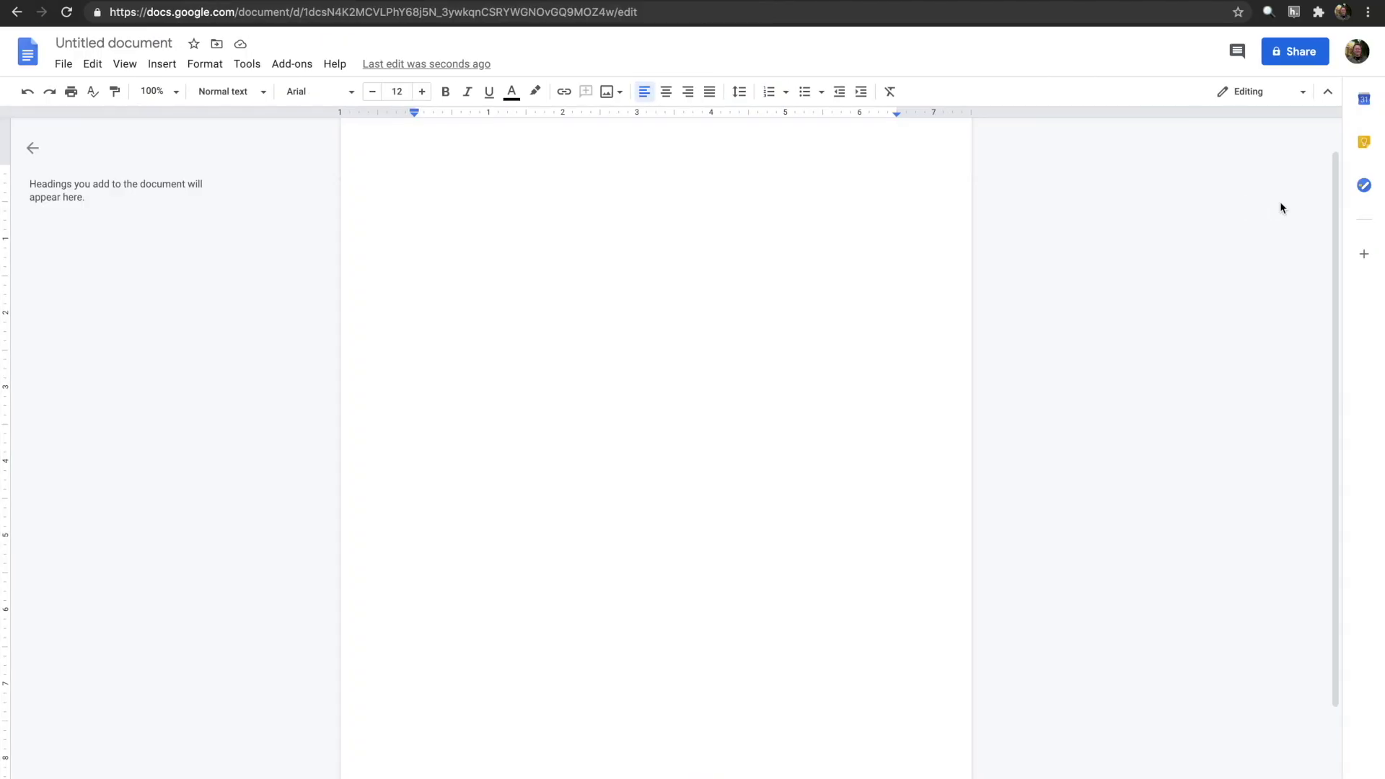
{"action": "key", "text": "super+v"}
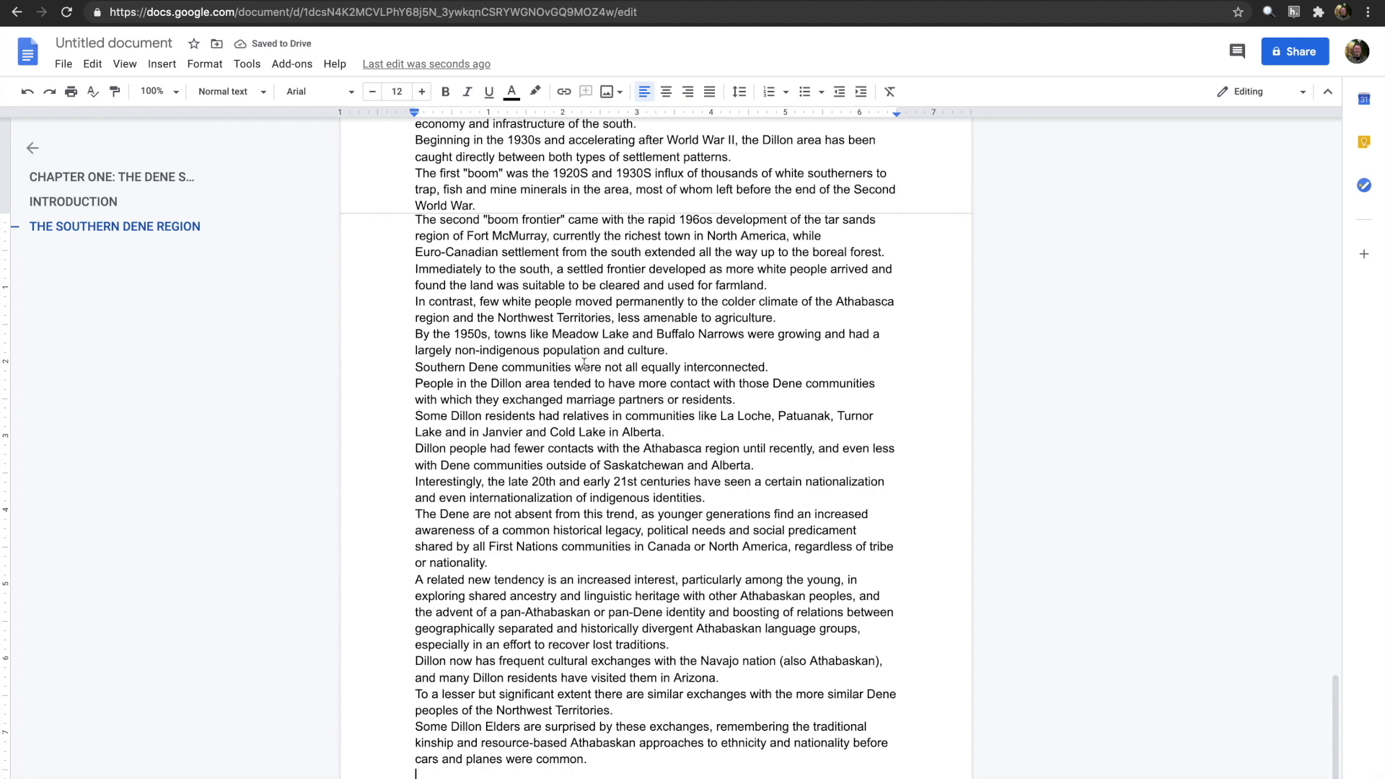
{"action": "key", "text": "super+a"}
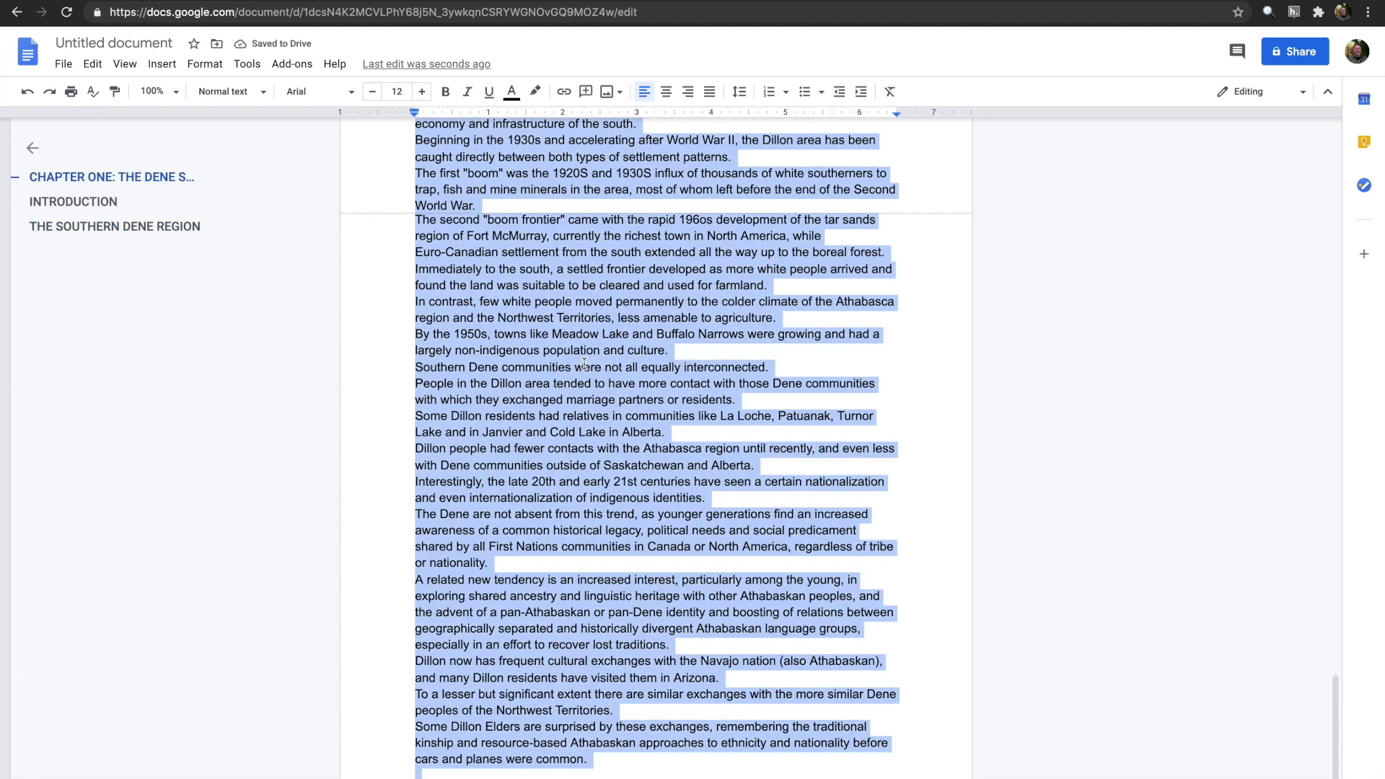
{"action": "key", "text": "super+Up"}
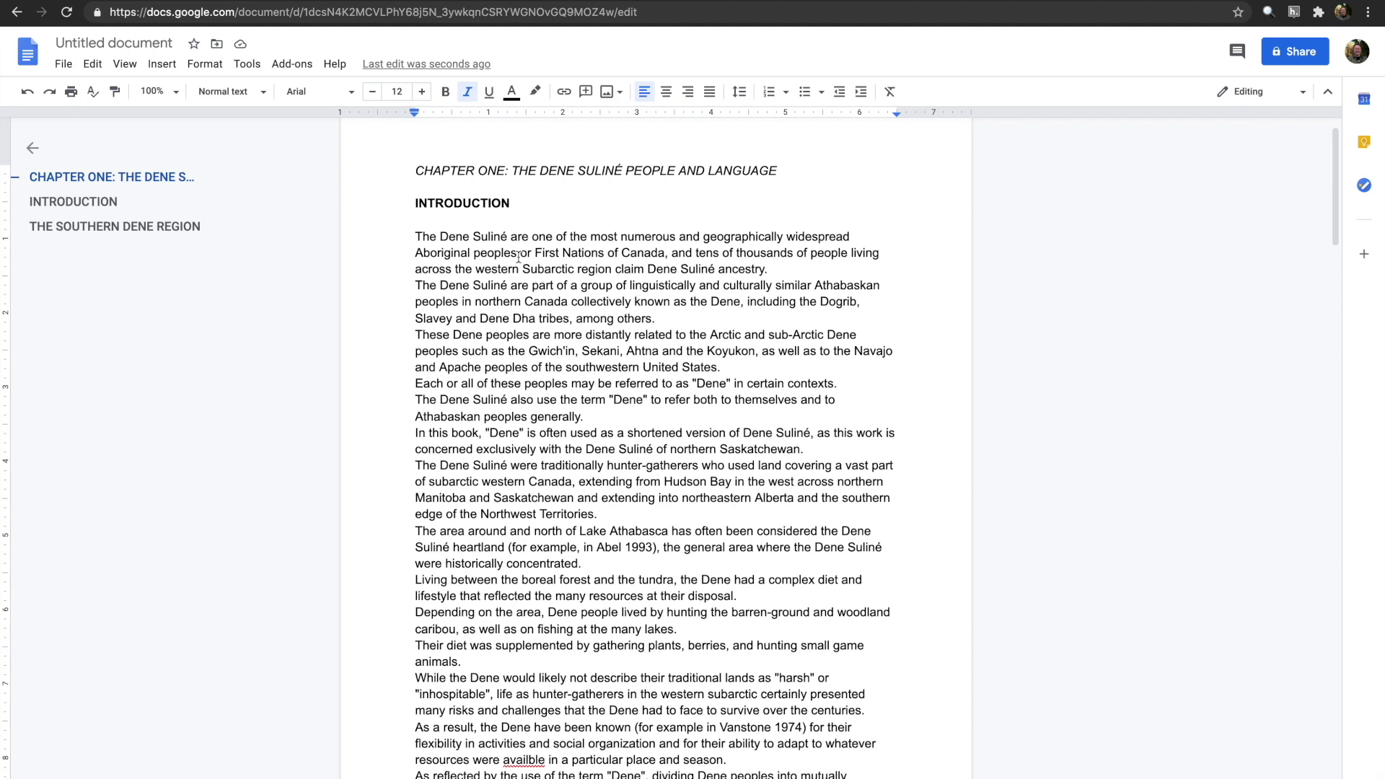
Bullet all body-styled paragraphs using Select all matching text, then copy the whole document
{"action": "right_click", "coordinate": [520, 256]}
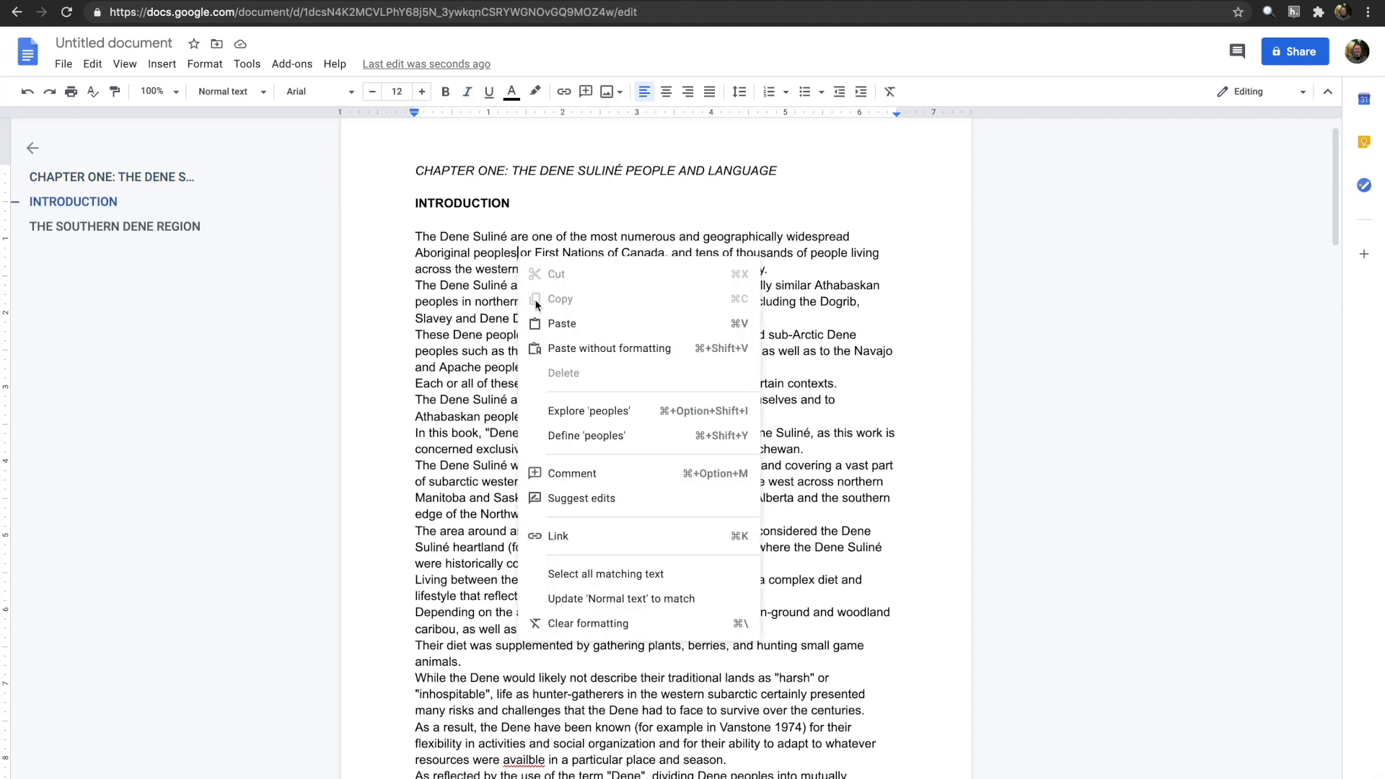
{"action": "left_click", "coordinate": [593, 575]}
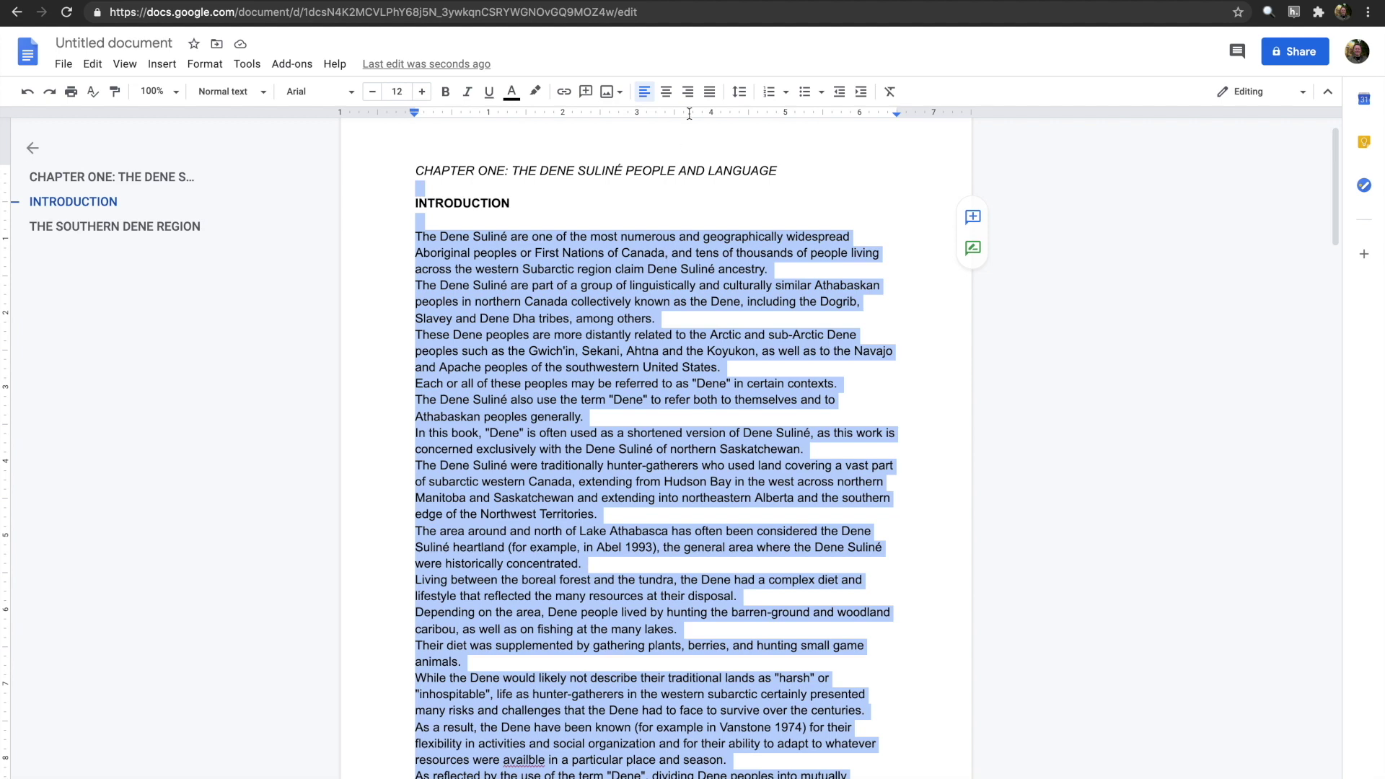
{"action": "left_click", "coordinate": [805, 92]}
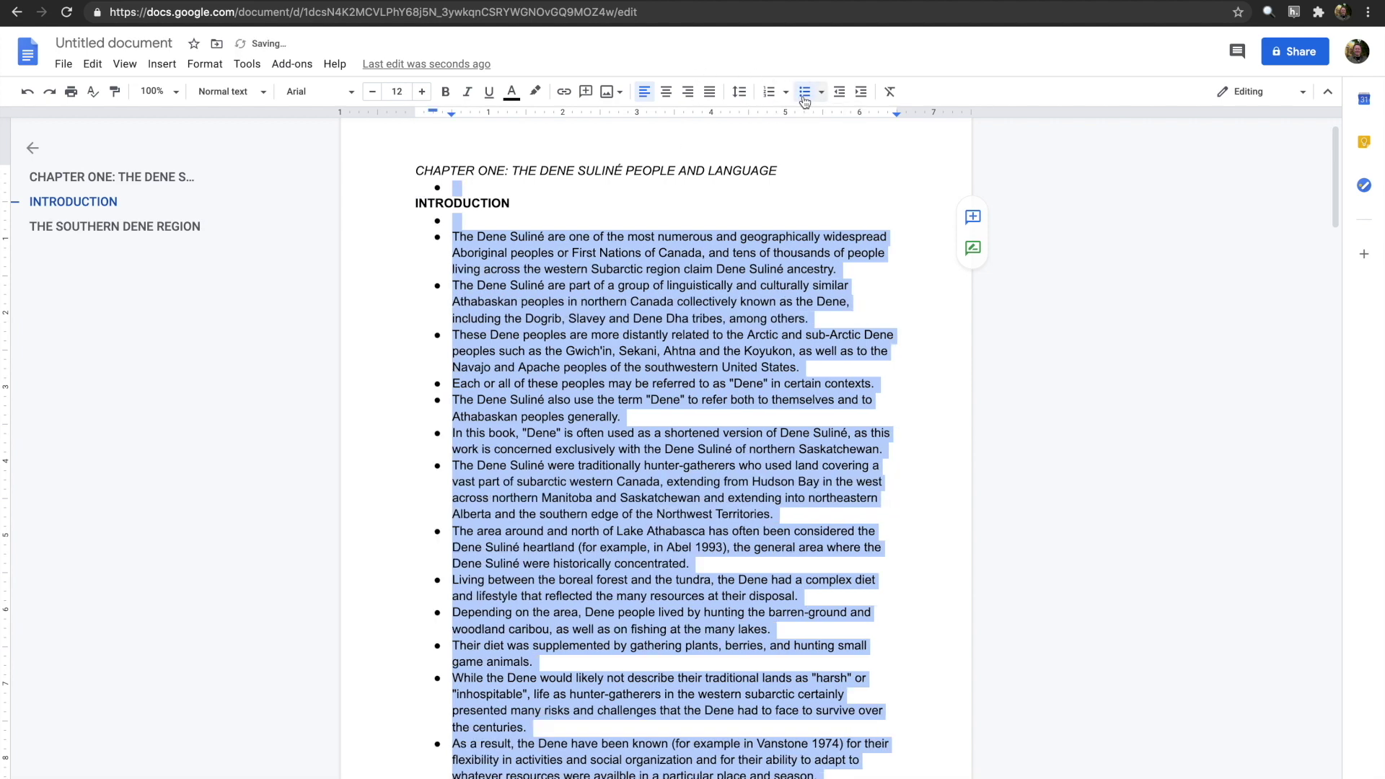
{"action": "left_click", "coordinate": [682, 279]}
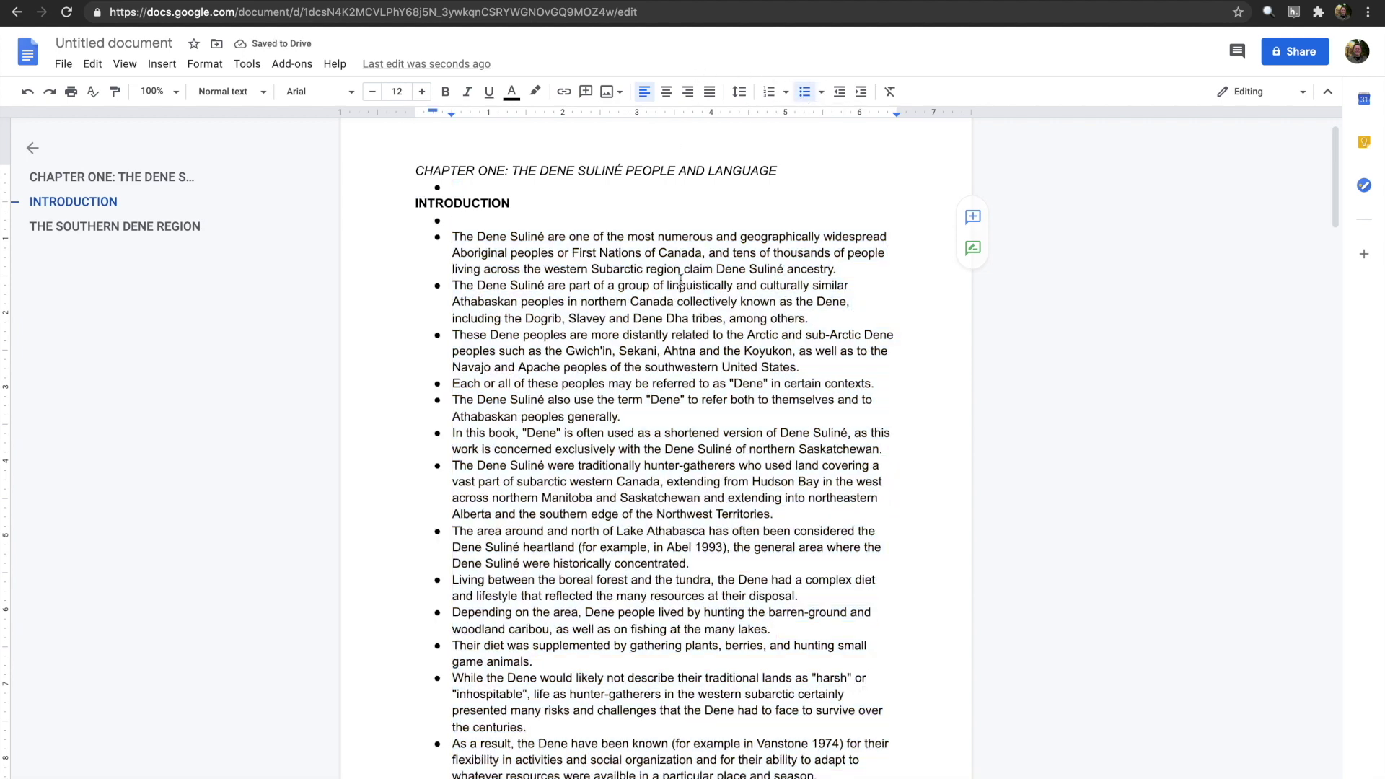
{"action": "key", "text": "ctrl+a"}
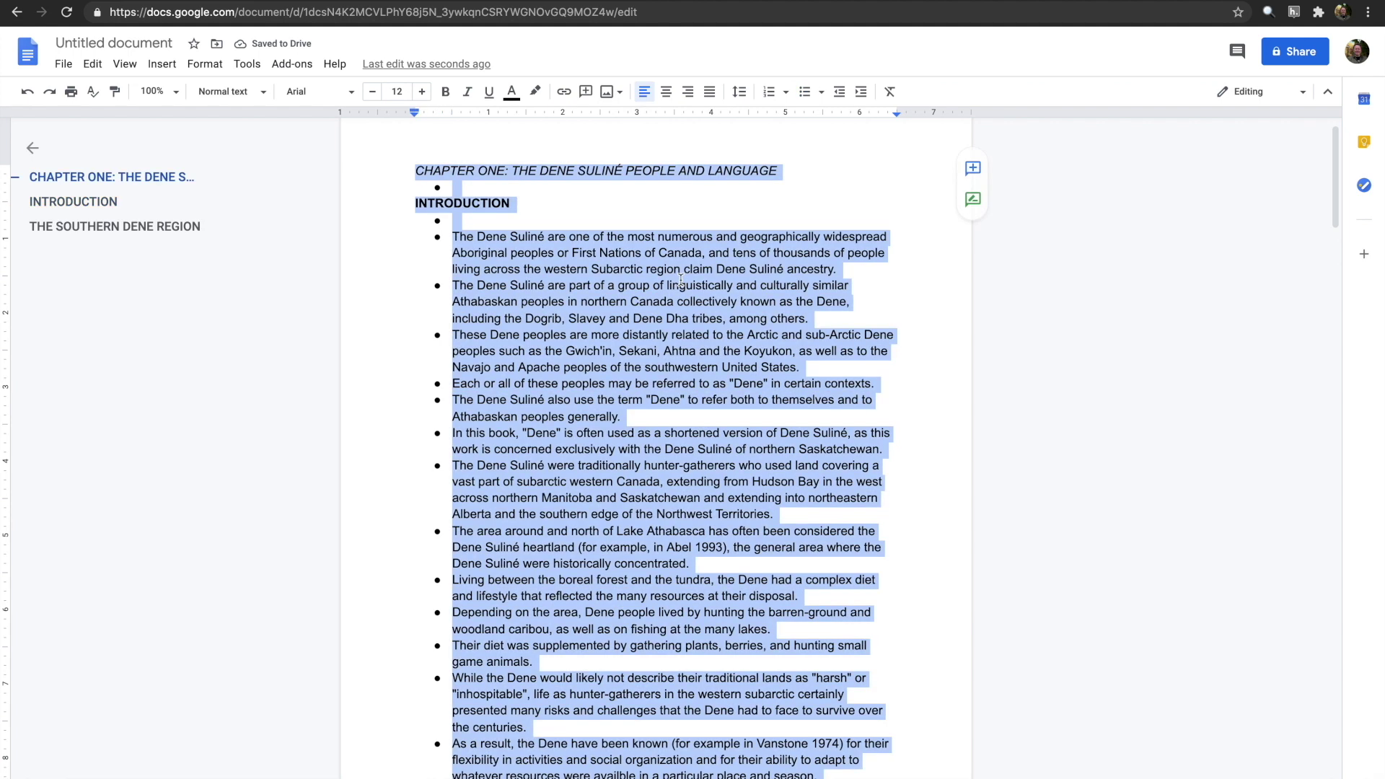
{"action": "key", "text": "ctrl+c"}
Paste the chapter into the empty Holden 2013 page
{"action": "key", "text": "ctrl+Tab"}
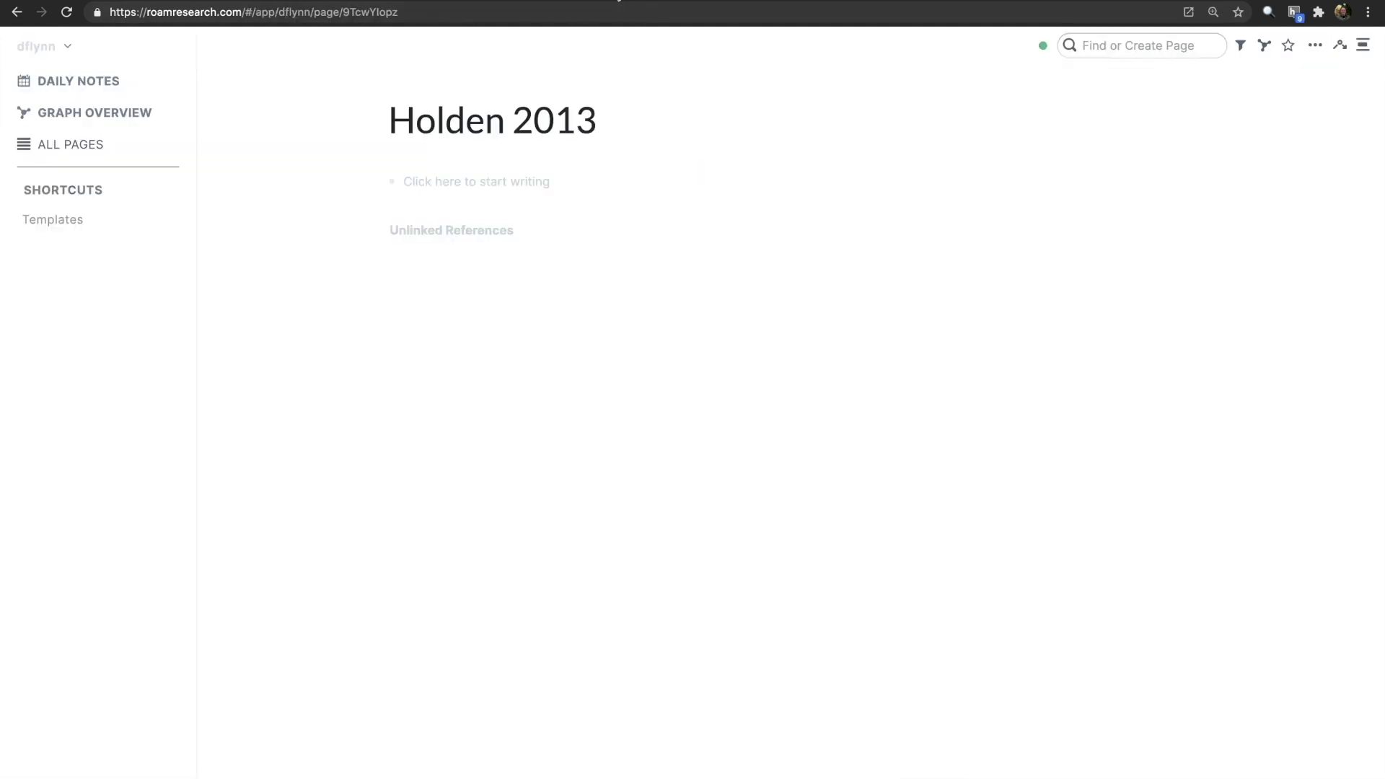
{"action": "left_click", "coordinate": [458, 181]}
{"action": "key", "text": "ctrl+v"}
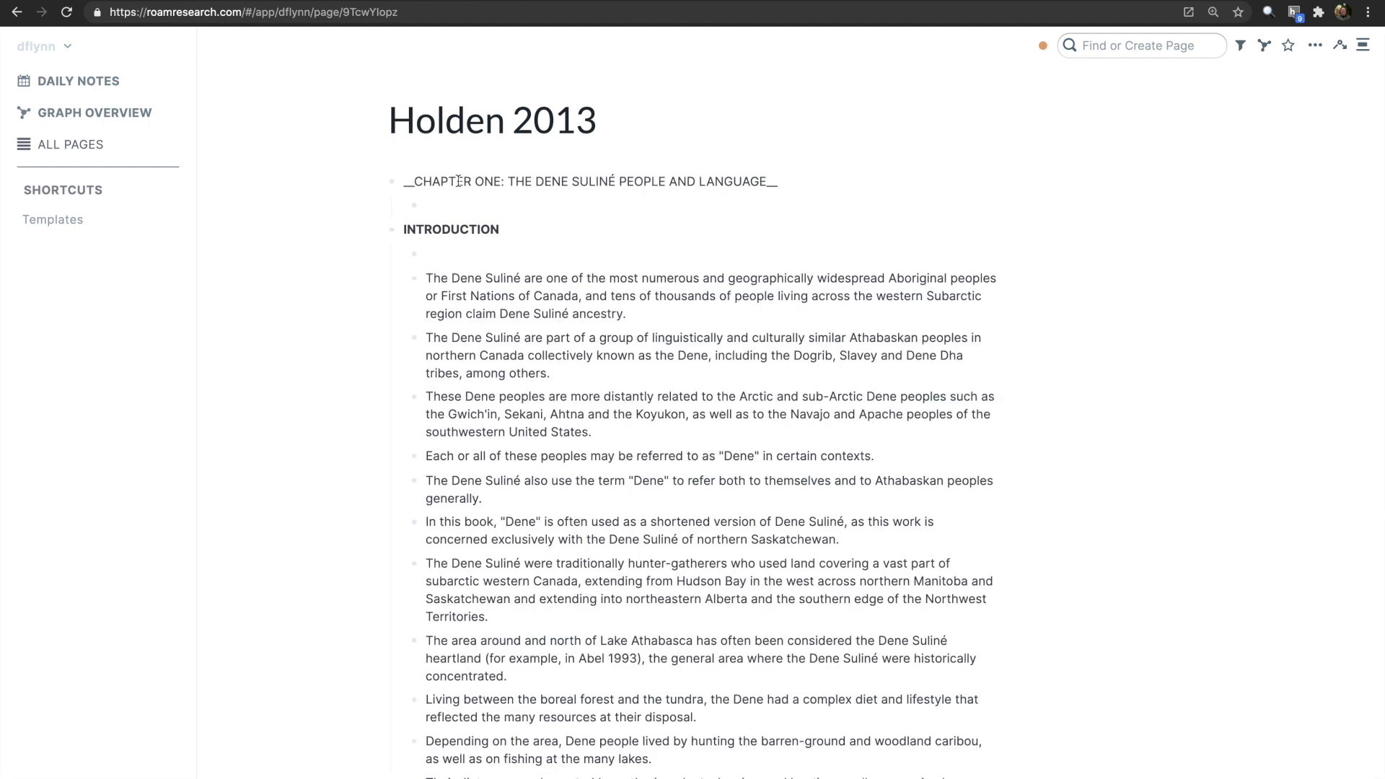
{"action": "left_click", "coordinate": [1130, 343]}
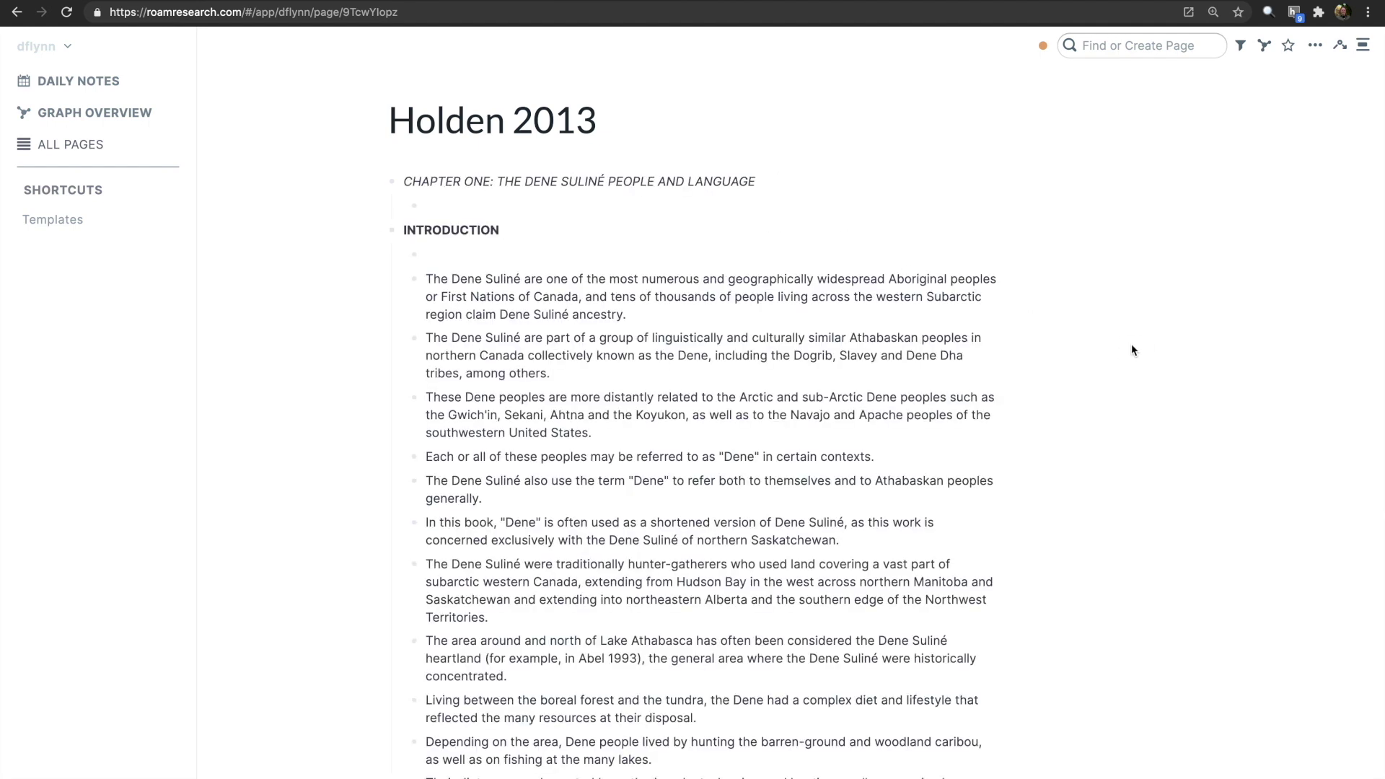
Switch the Holden 2013 page to View as Document and tidy the gap below the heading
{"action": "right_click", "coordinate": [564, 114]}
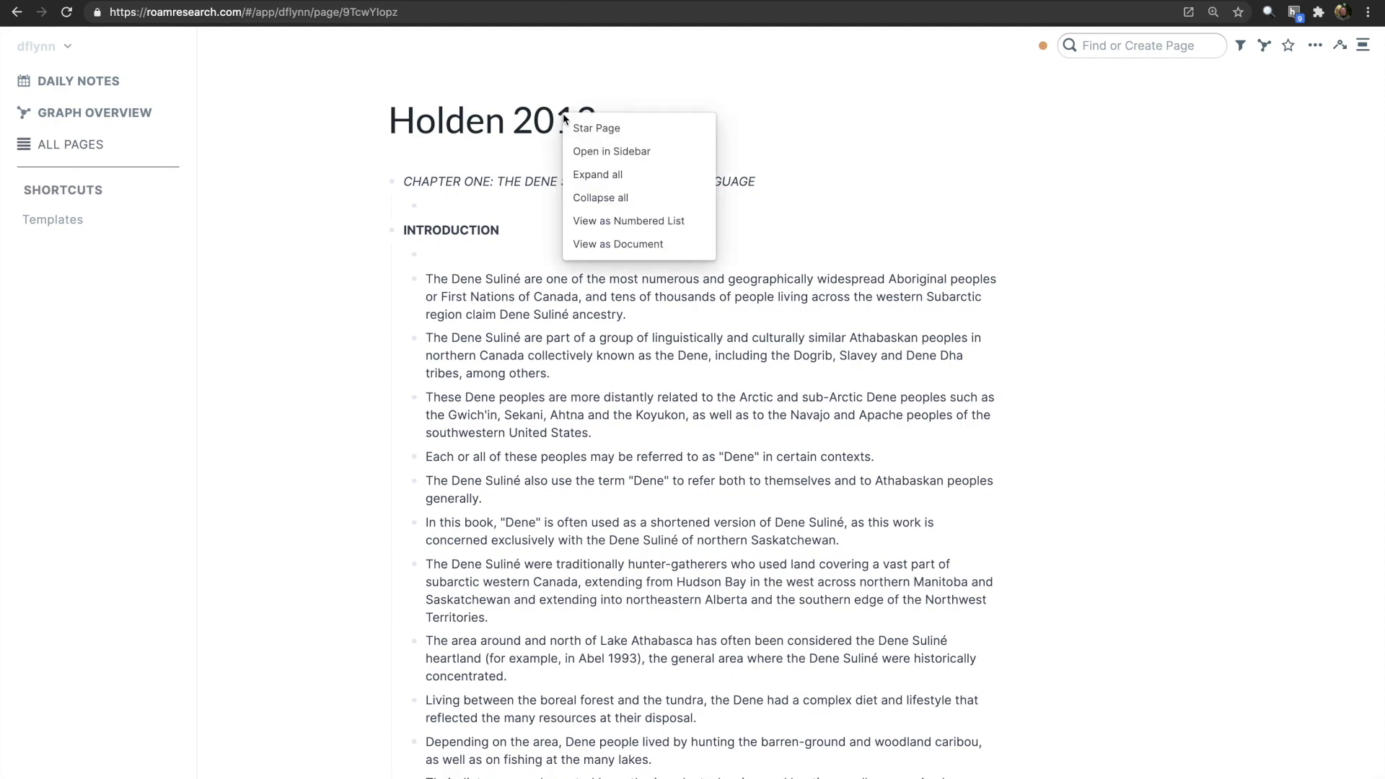
{"action": "left_click", "coordinate": [609, 244]}
{"action": "scroll", "coordinate": [693, 433], "scroll_direction": "down", "scroll_amount": 10}
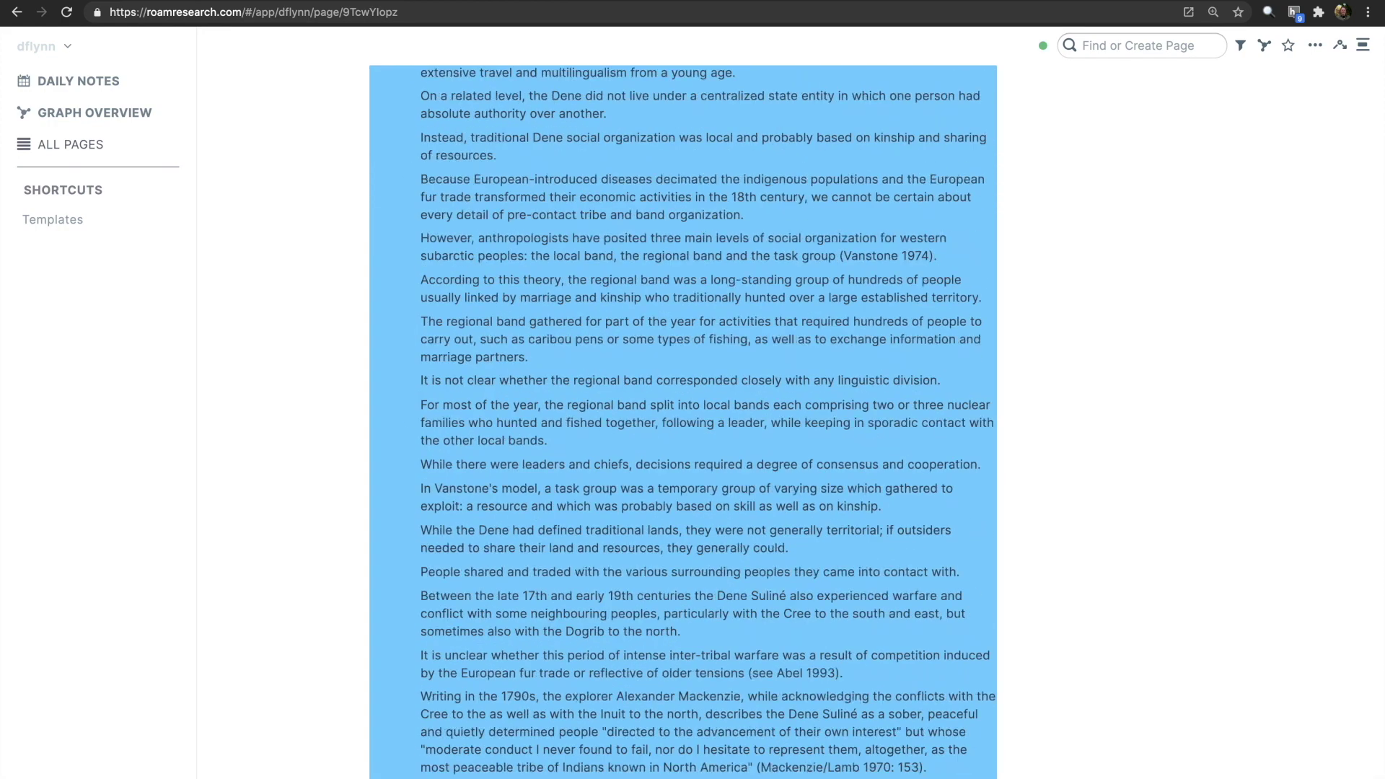
{"action": "scroll", "coordinate": [693, 433], "scroll_direction": "down", "scroll_amount": 10}
{"action": "scroll", "coordinate": [693, 433], "scroll_direction": "down", "scroll_amount": 10}
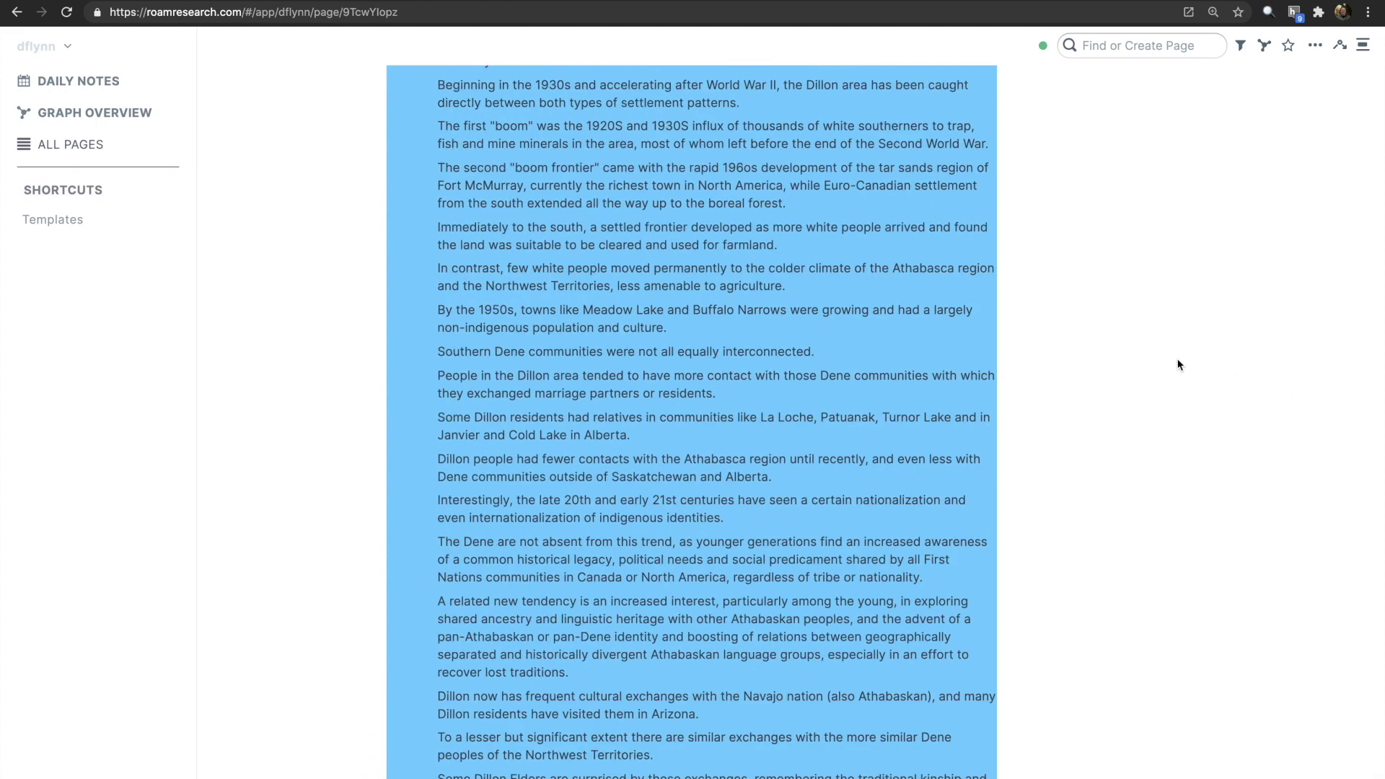
{"action": "key", "text": "shift+Tab"}
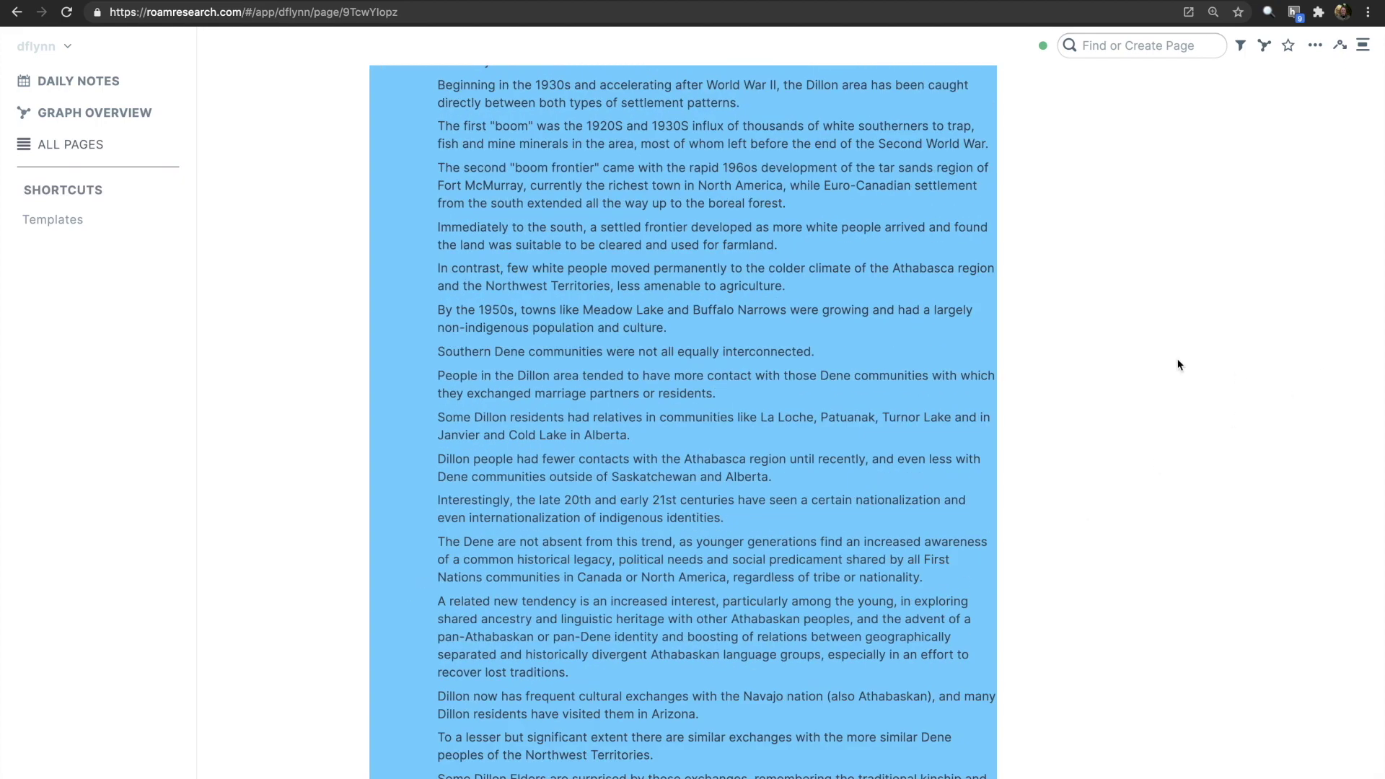
{"action": "key", "text": "Escape"}
{"action": "key", "text": "End"}
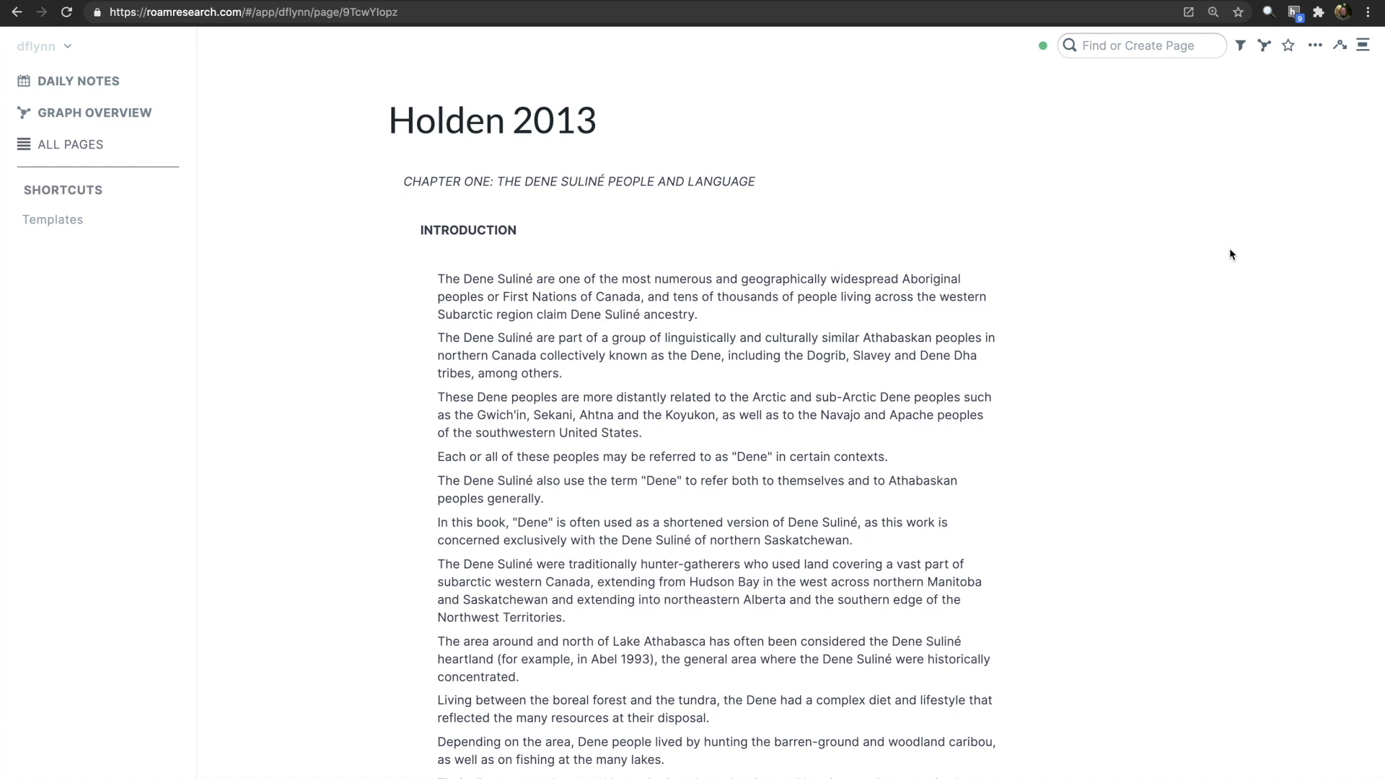